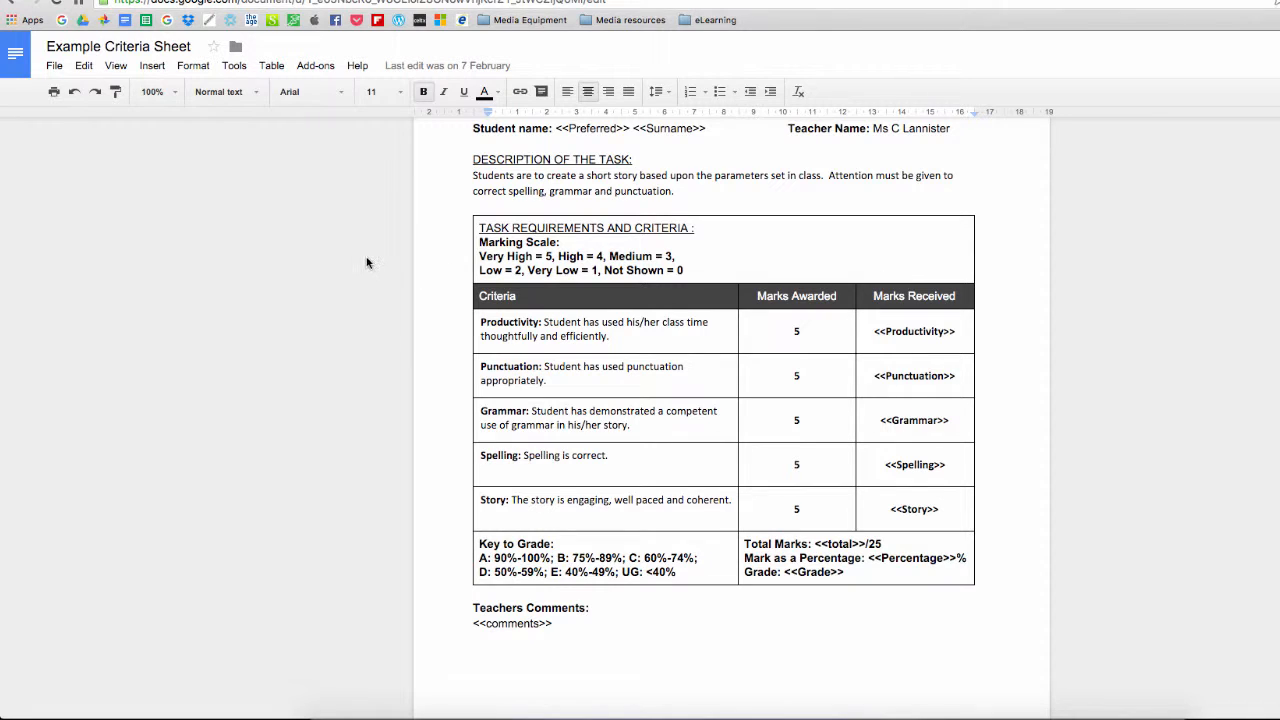
Look over the merge tags in the Example Criteria Sheet, from the student name down to the totals and comments
scroll(366, 263, down, 1)
scroll(366, 263, up, 3)
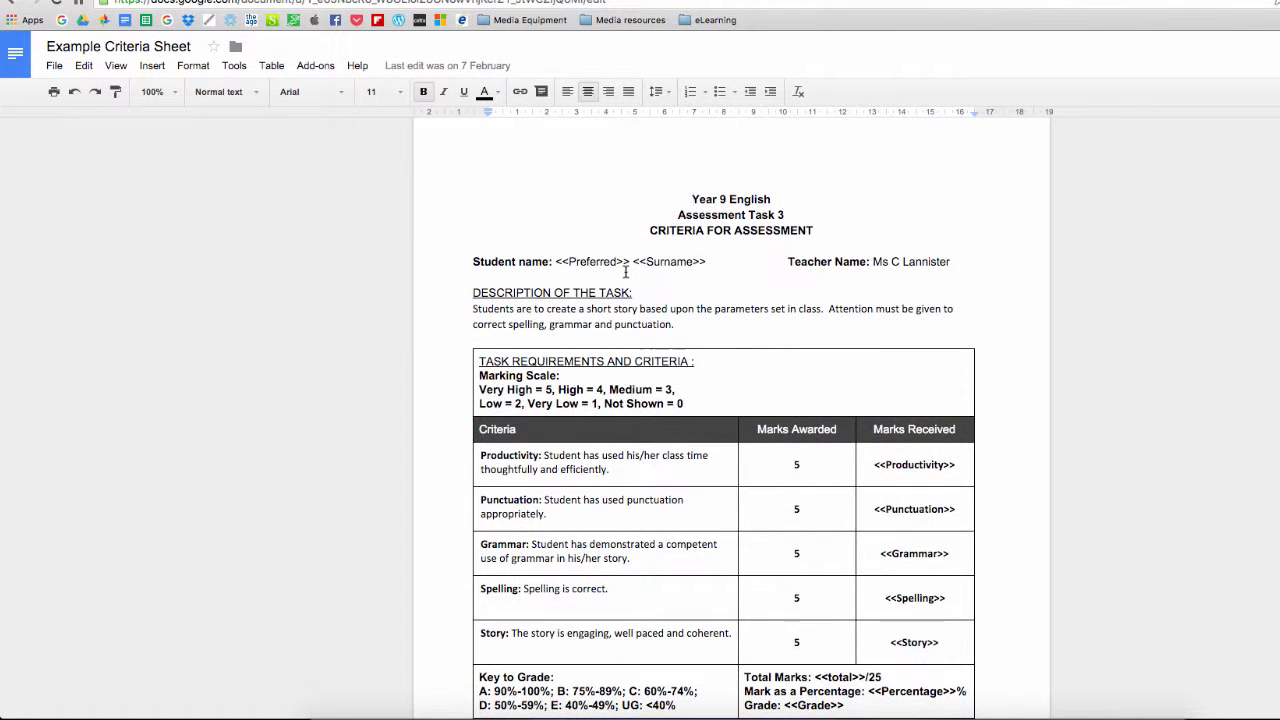
scroll(627, 270, down, 1)
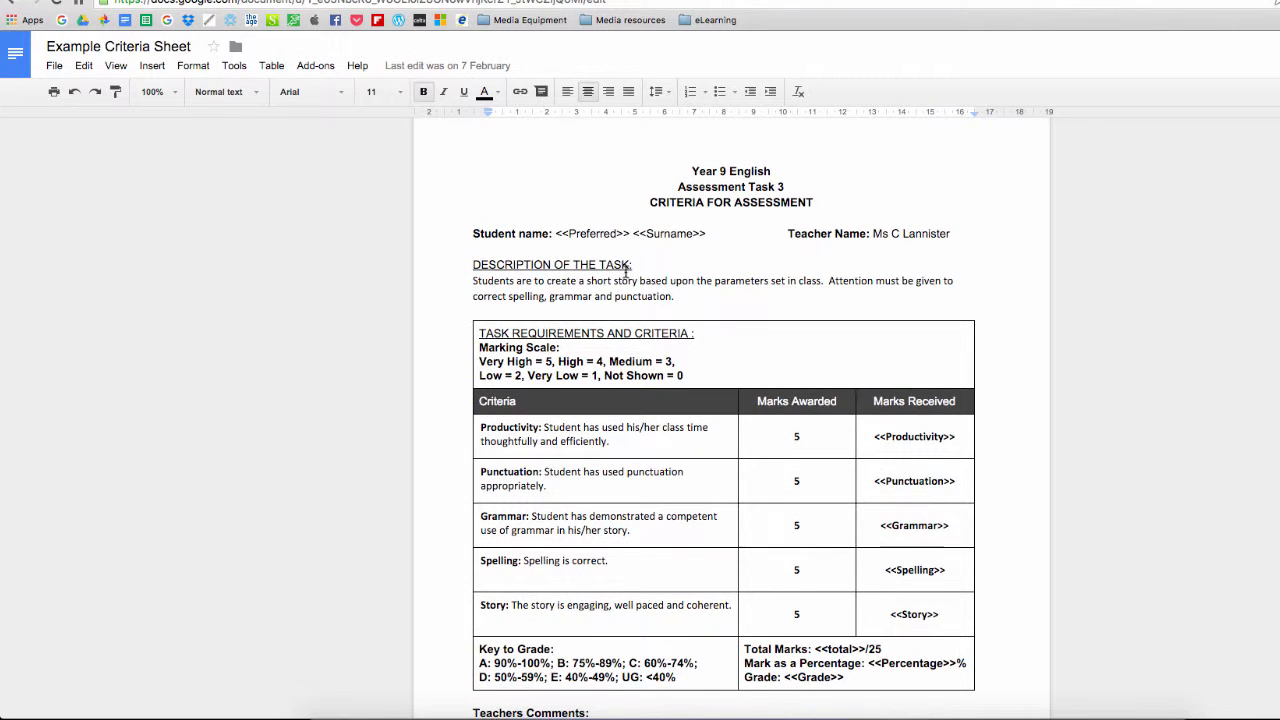
scroll(627, 270, down, 2)
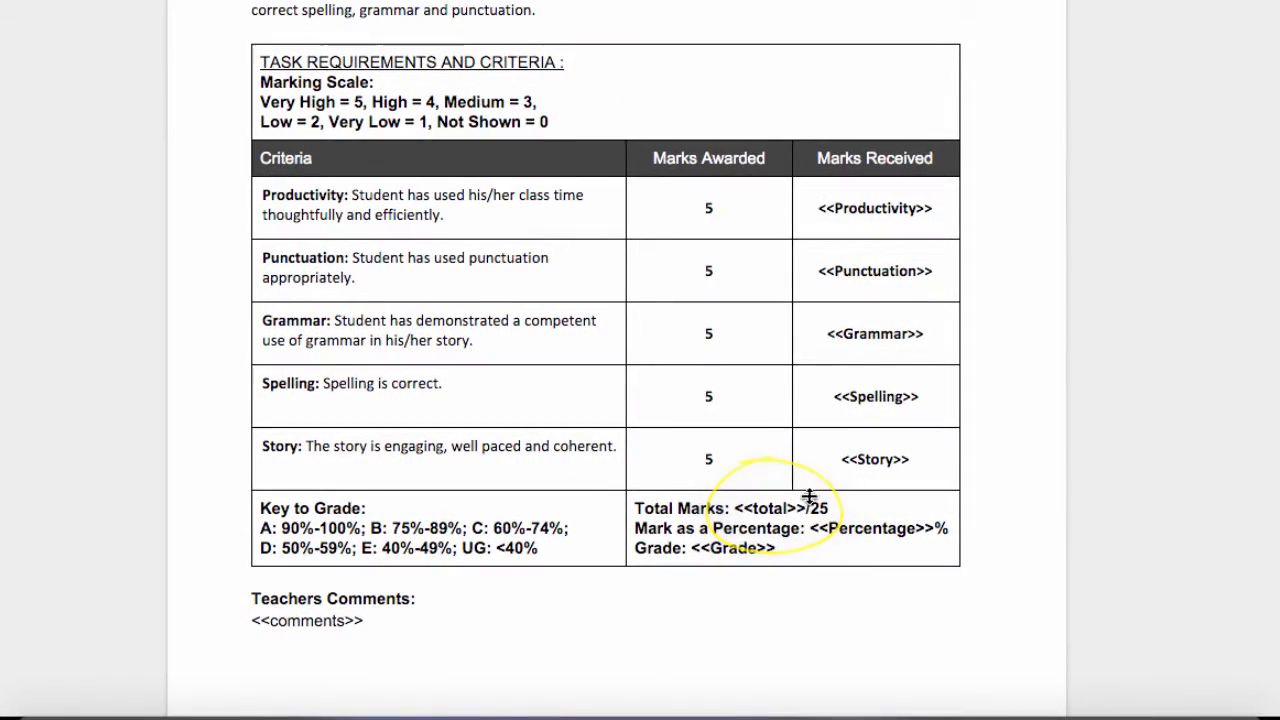
Switch to the Example Results spreadsheet, search the add-on store for "autocrat" and close the store
click(270, 2)
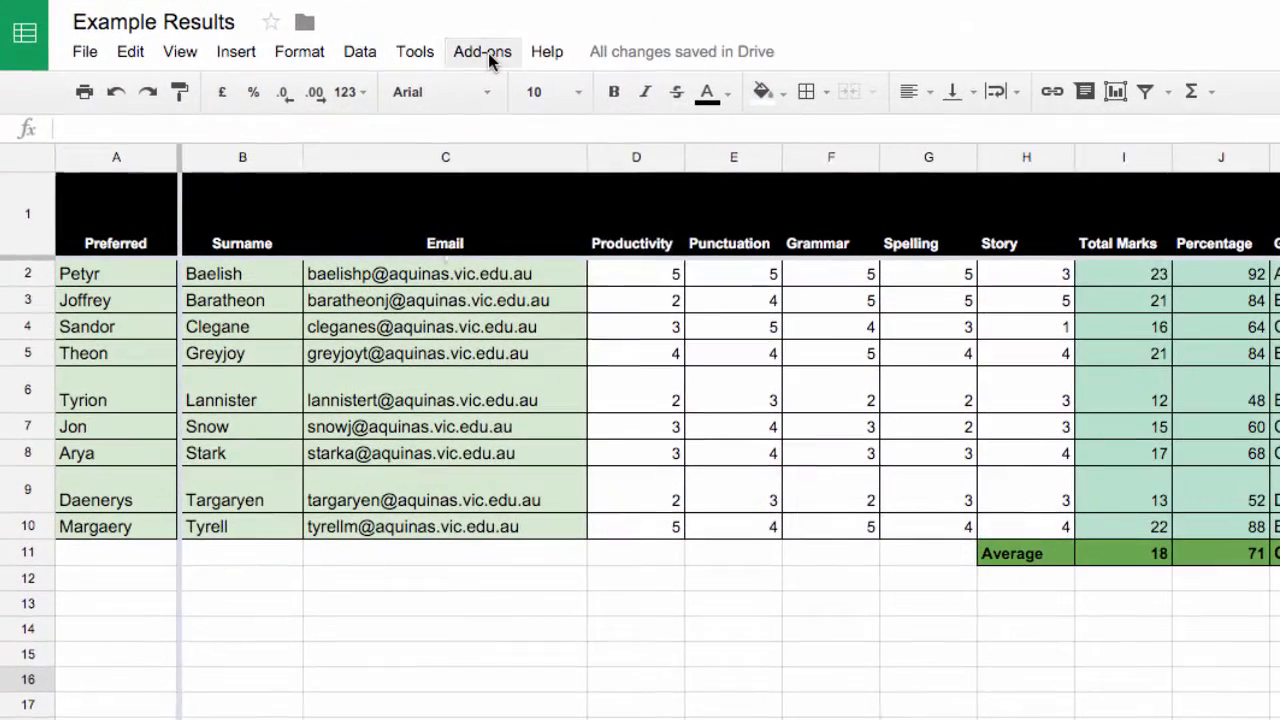
click(315, 67)
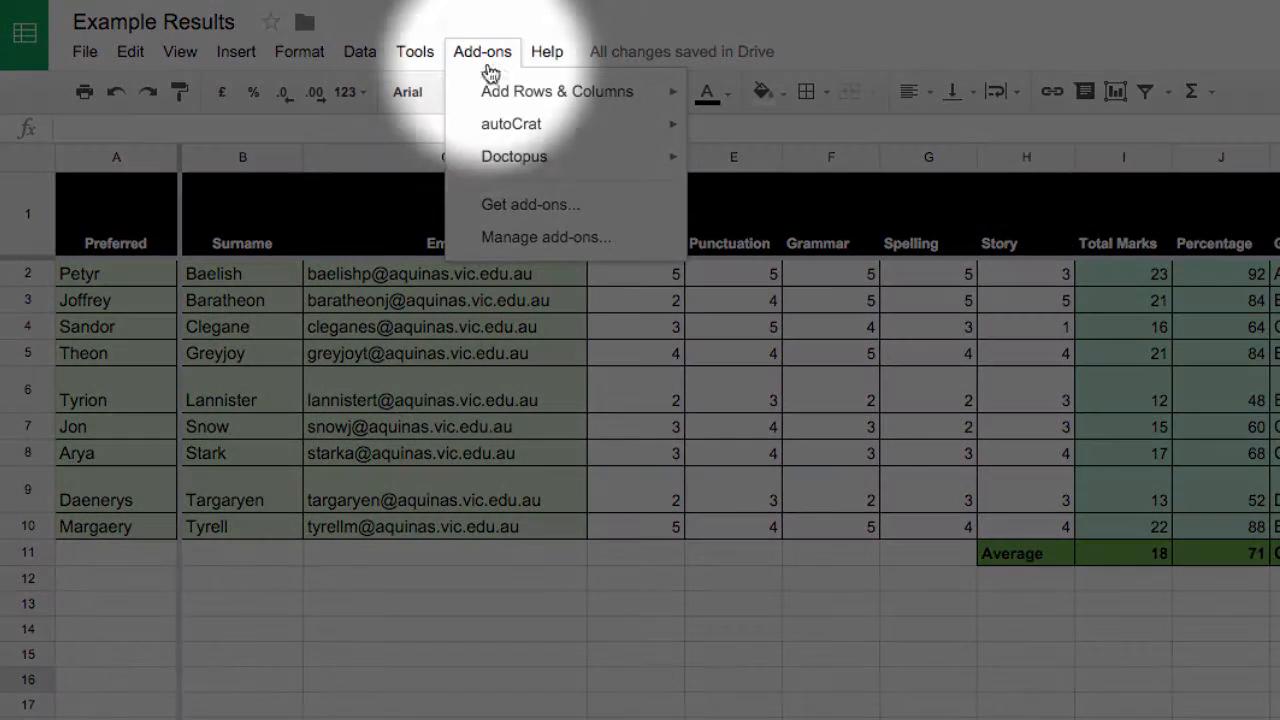
mouse_move(497, 128)
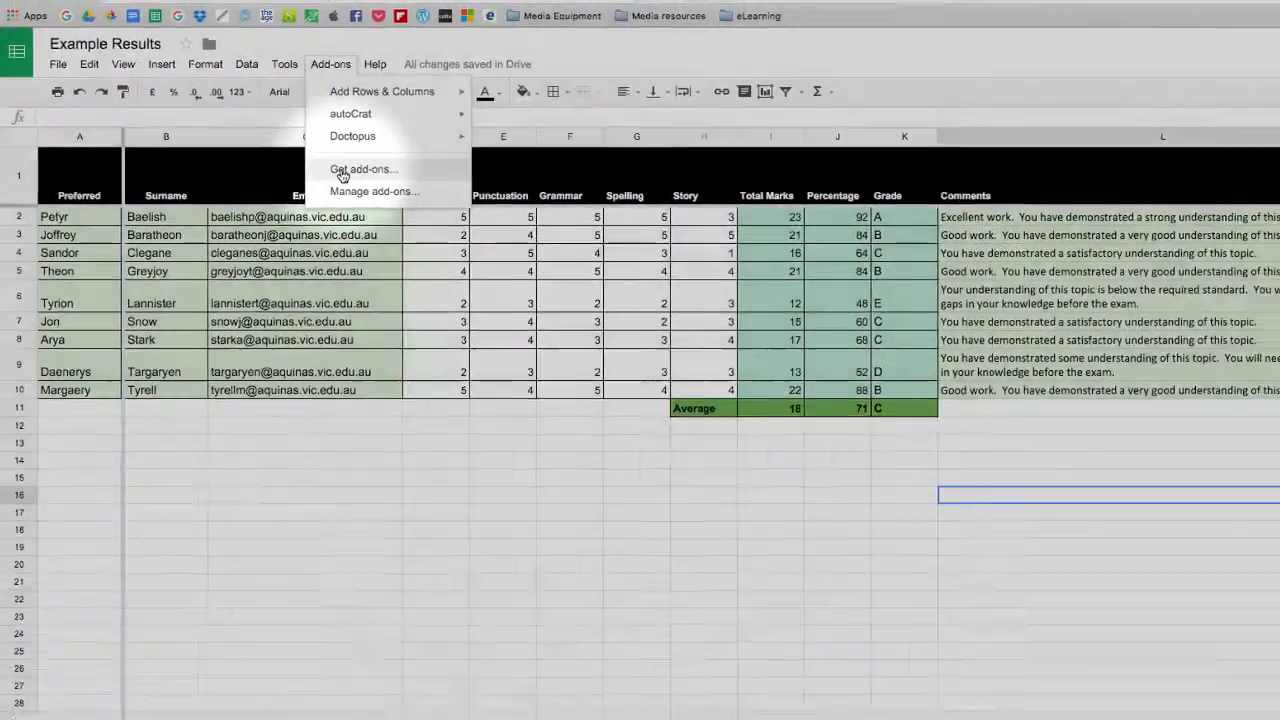
click(500, 205)
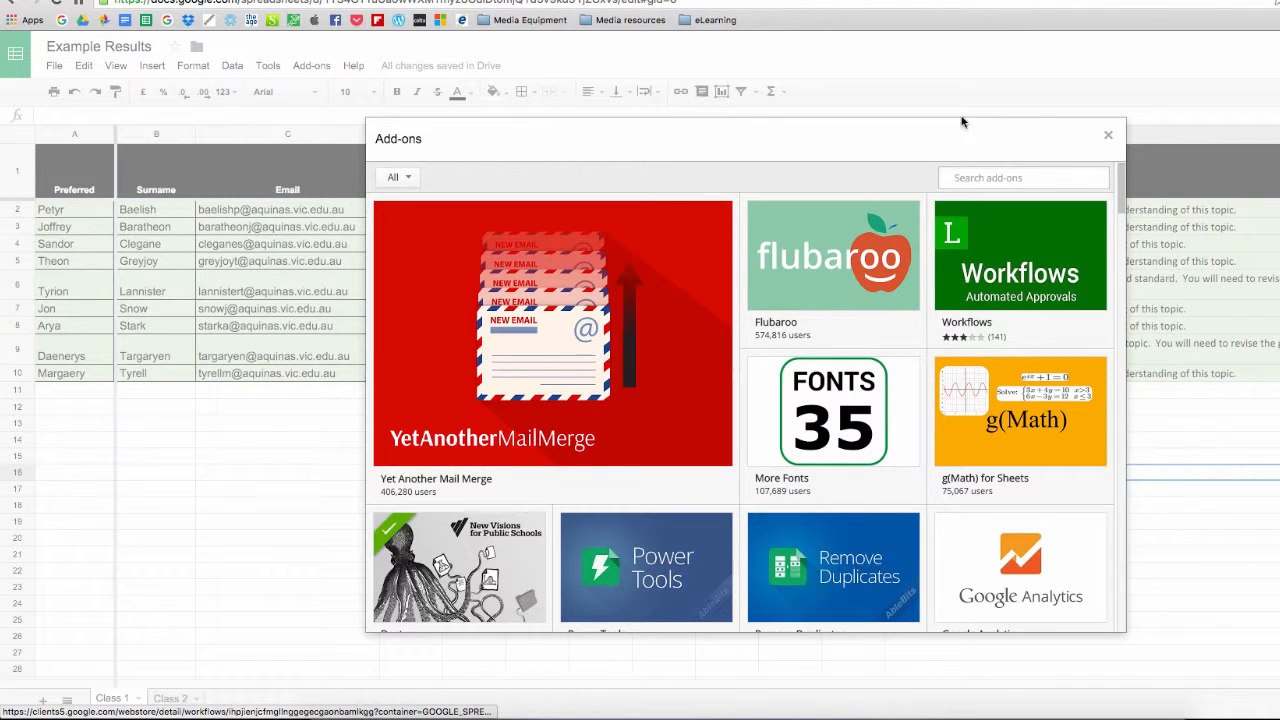
text(autocrat)
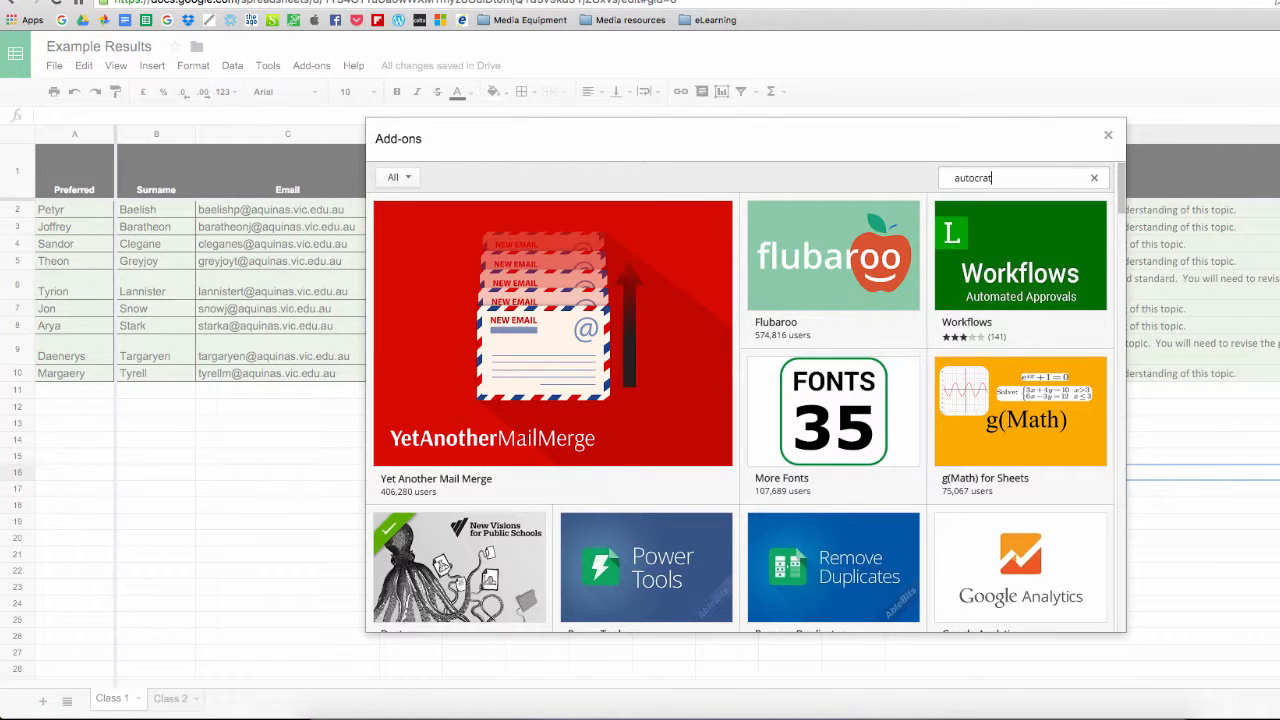
key(Return)
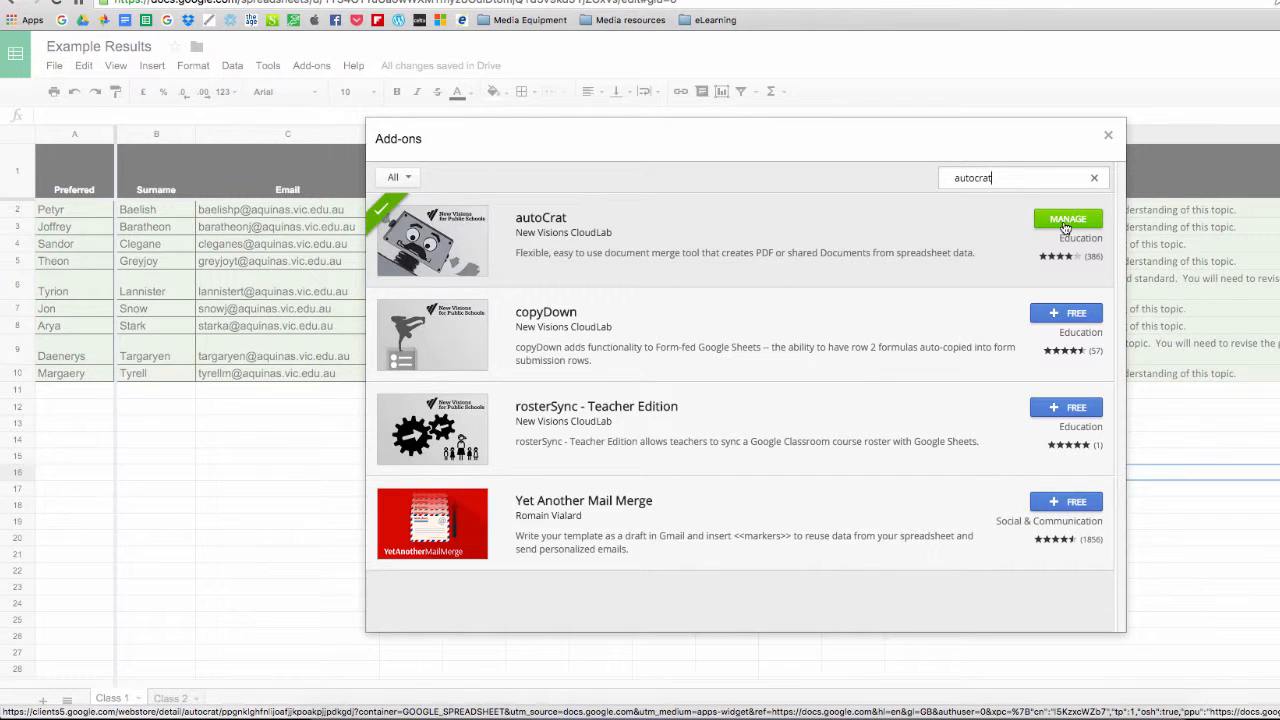
click(1106, 137)
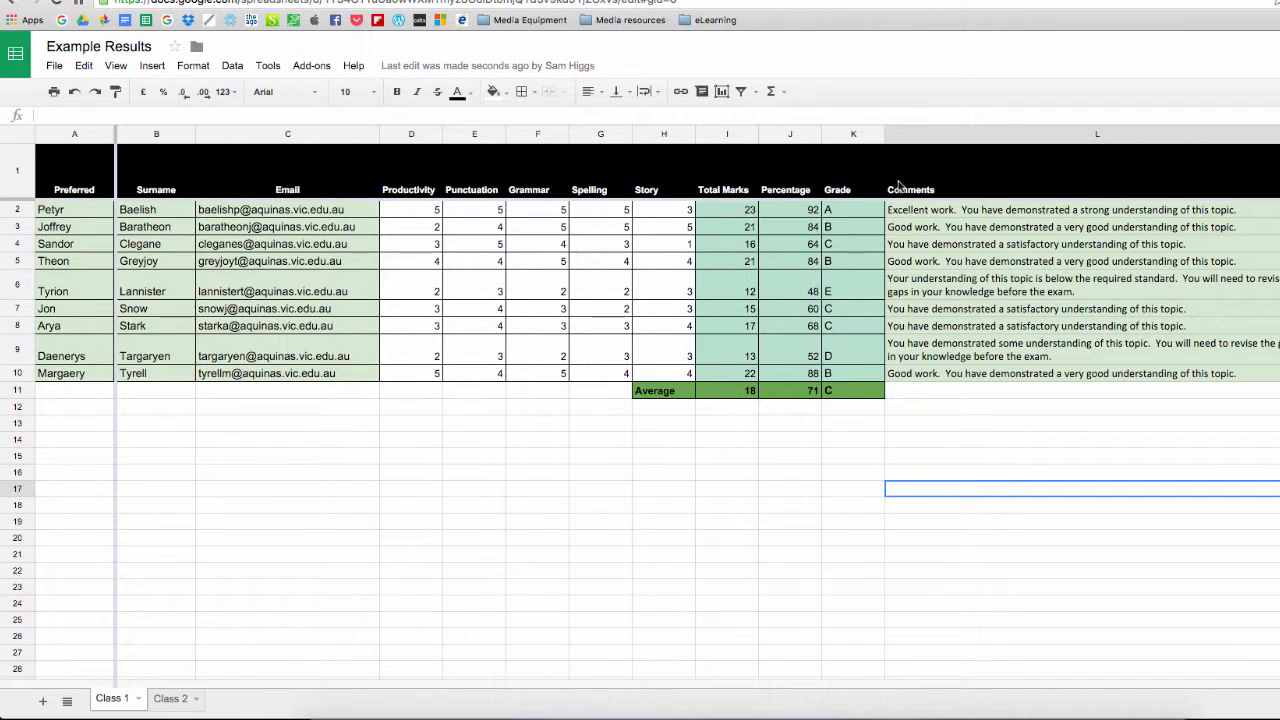
Launch the autoCrat add-on and start a new merge job
click(314, 66)
mouse_move(326, 121)
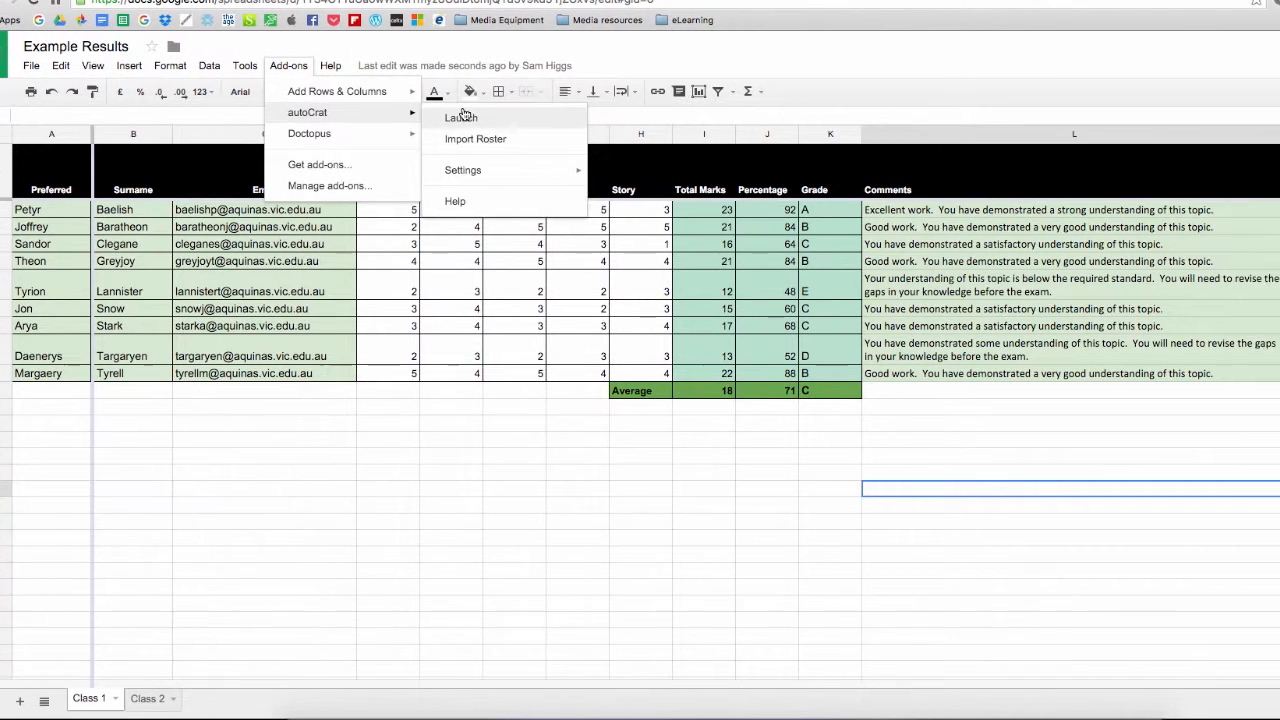
click(484, 117)
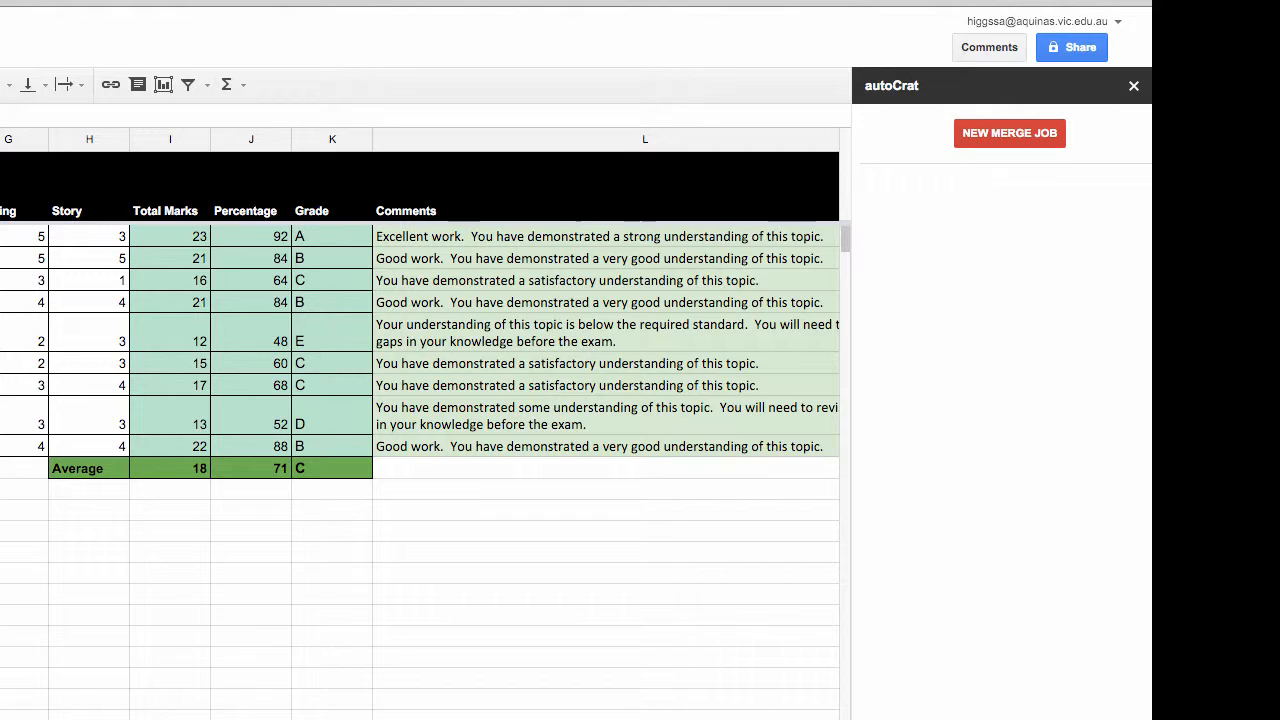
click(1010, 137)
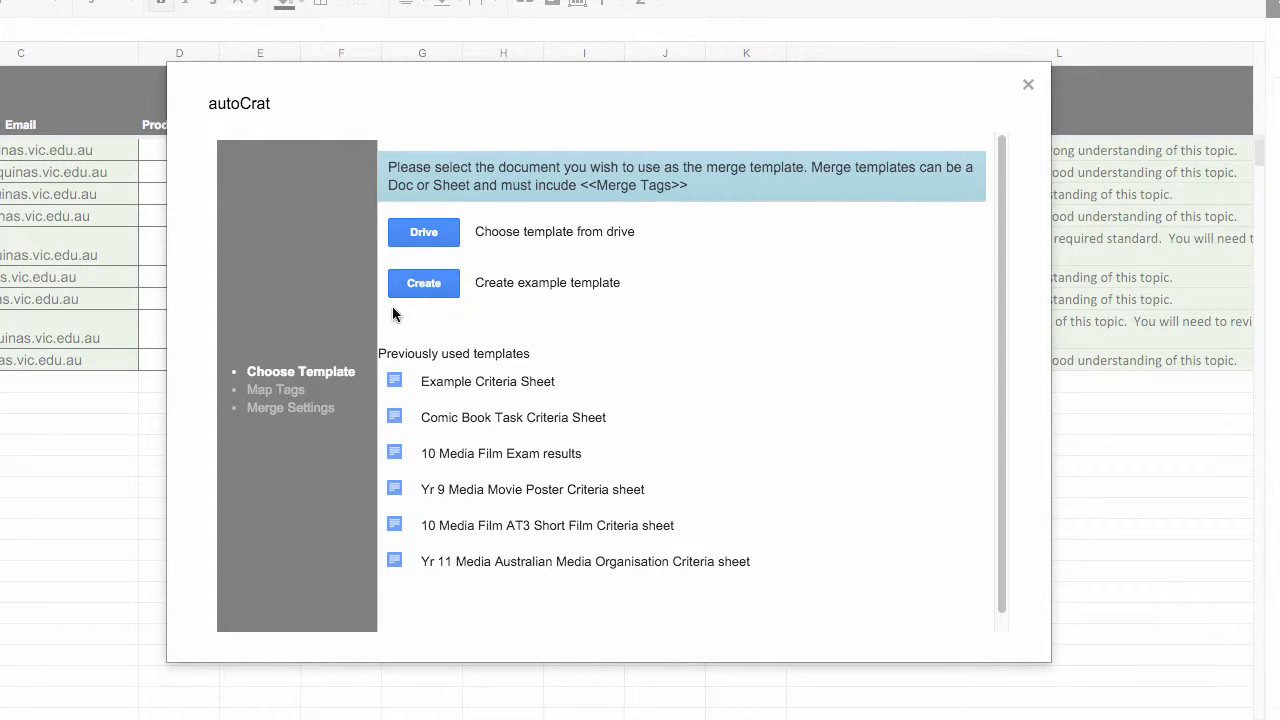
Search Drive for "example" and select Example Criteria Sheet as the merge template
click(423, 233)
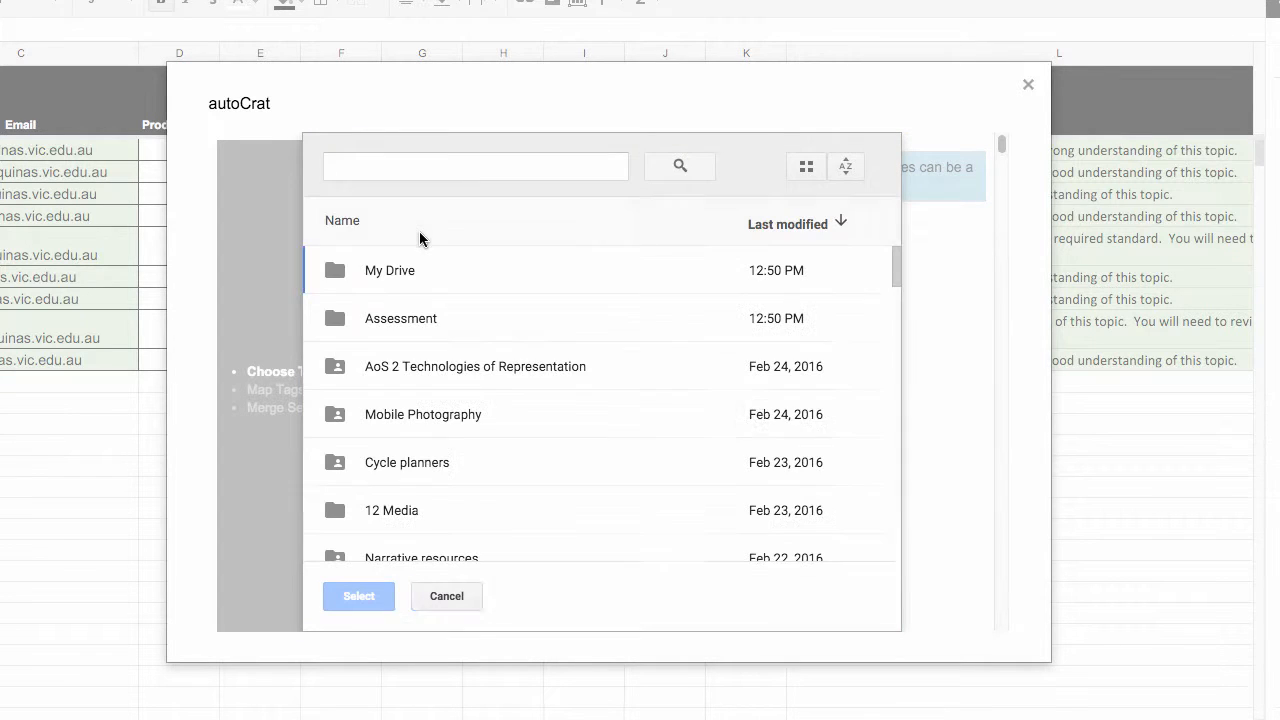
click(389, 162)
text(dex)
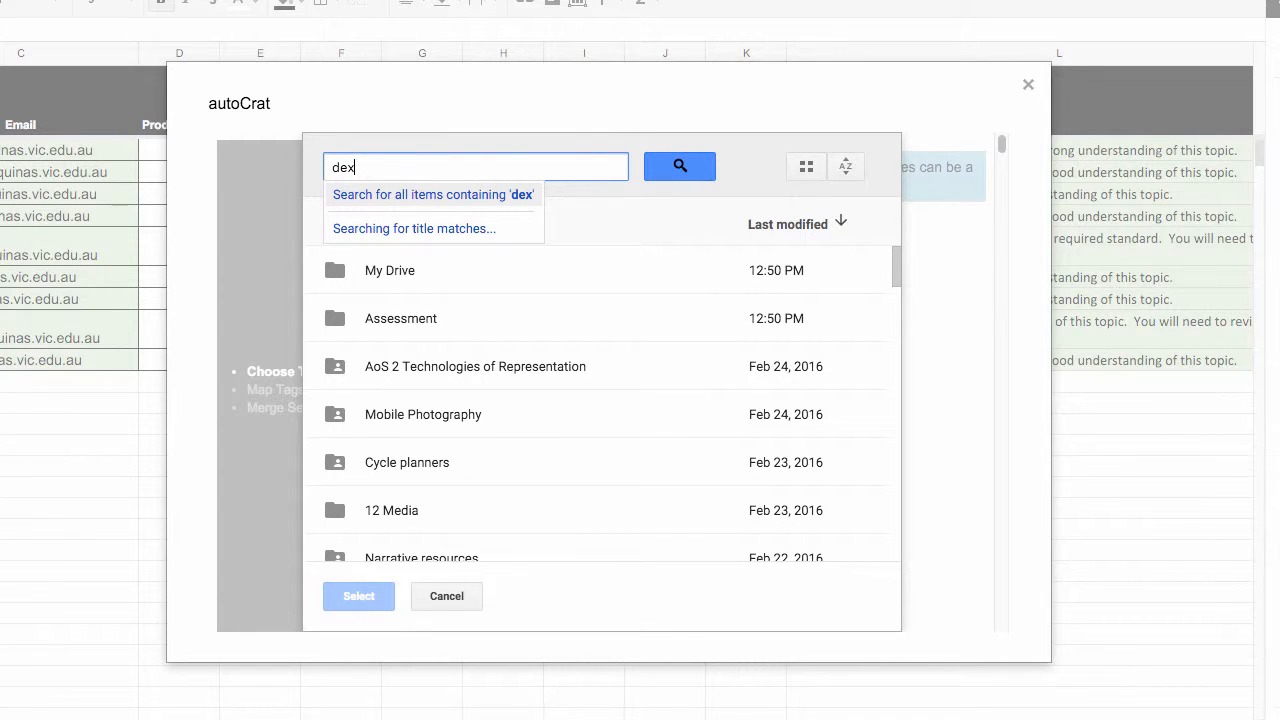
key(BackSpace)
key(BackSpace)
key(BackSpace)
text(e)
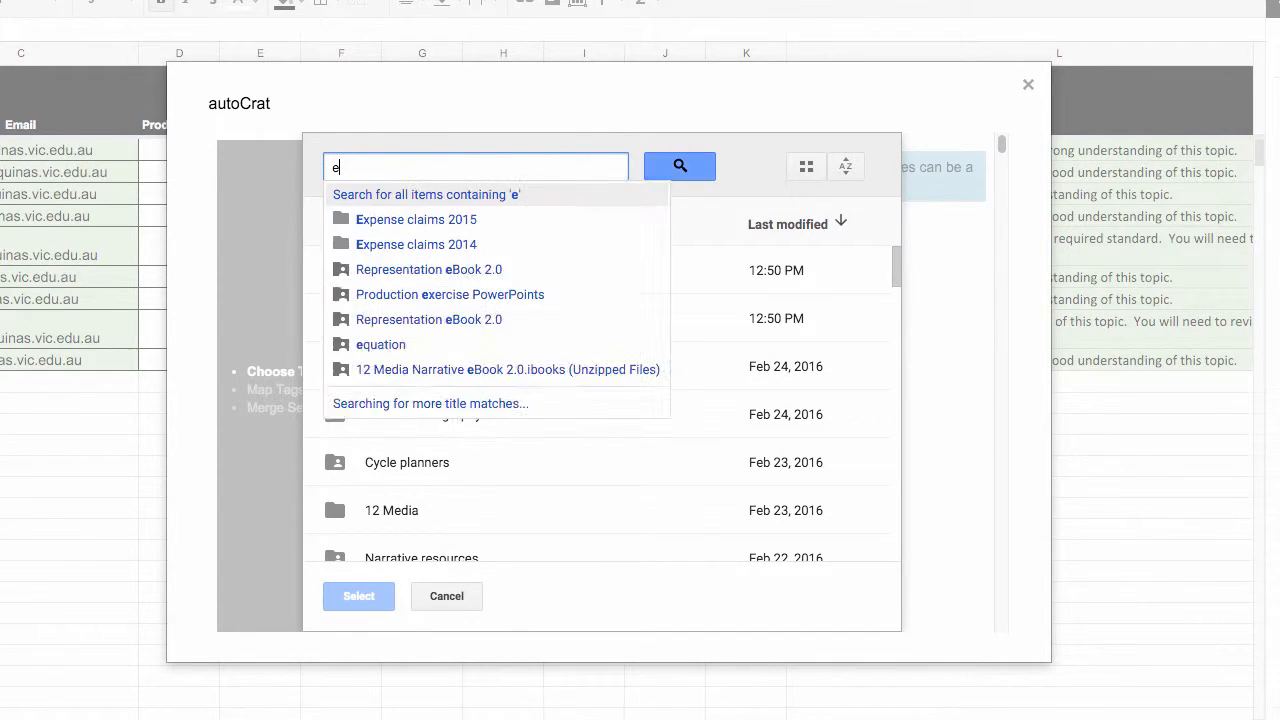
text(xample)
key(Return)
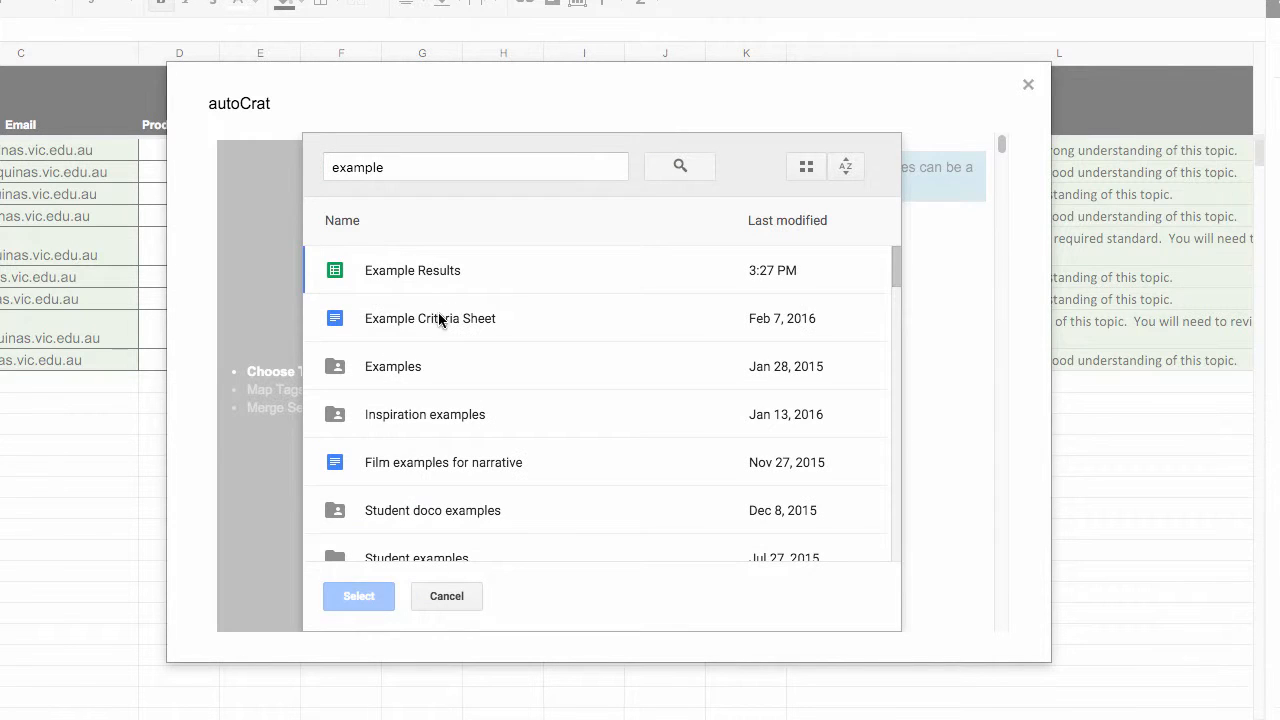
click(441, 320)
click(352, 594)
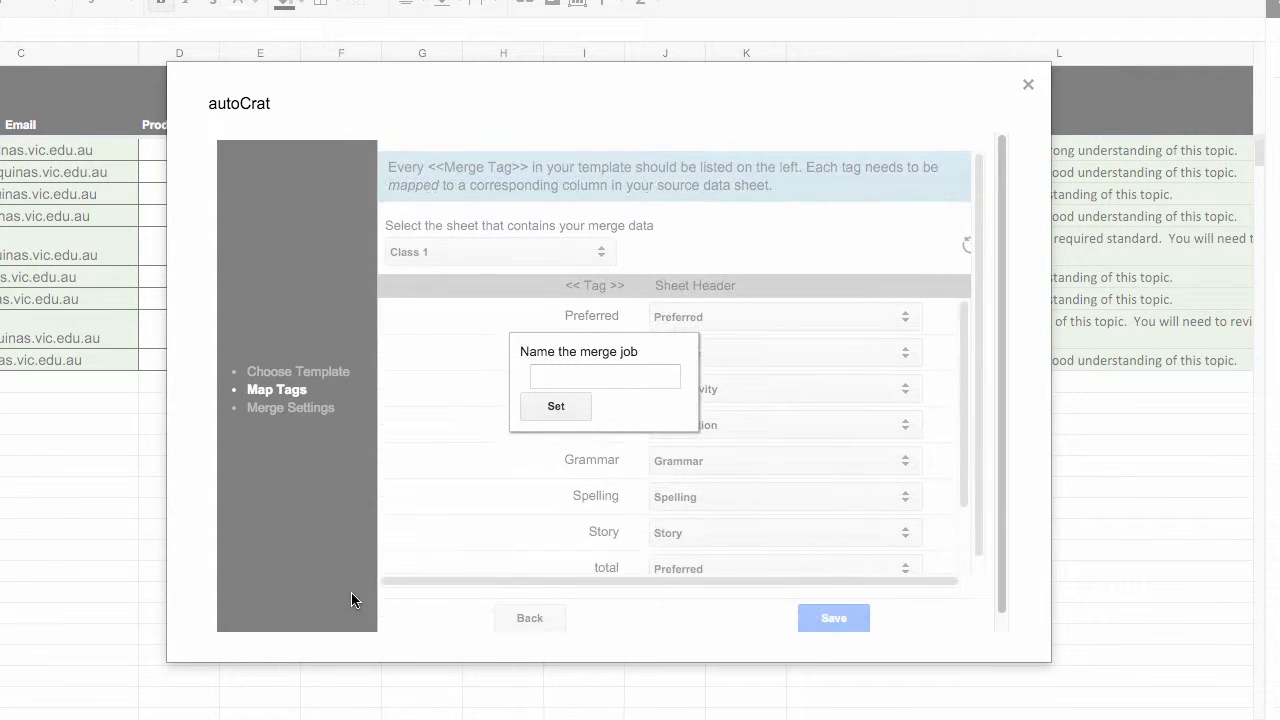
Name the merge job "Example task"
click(583, 382)
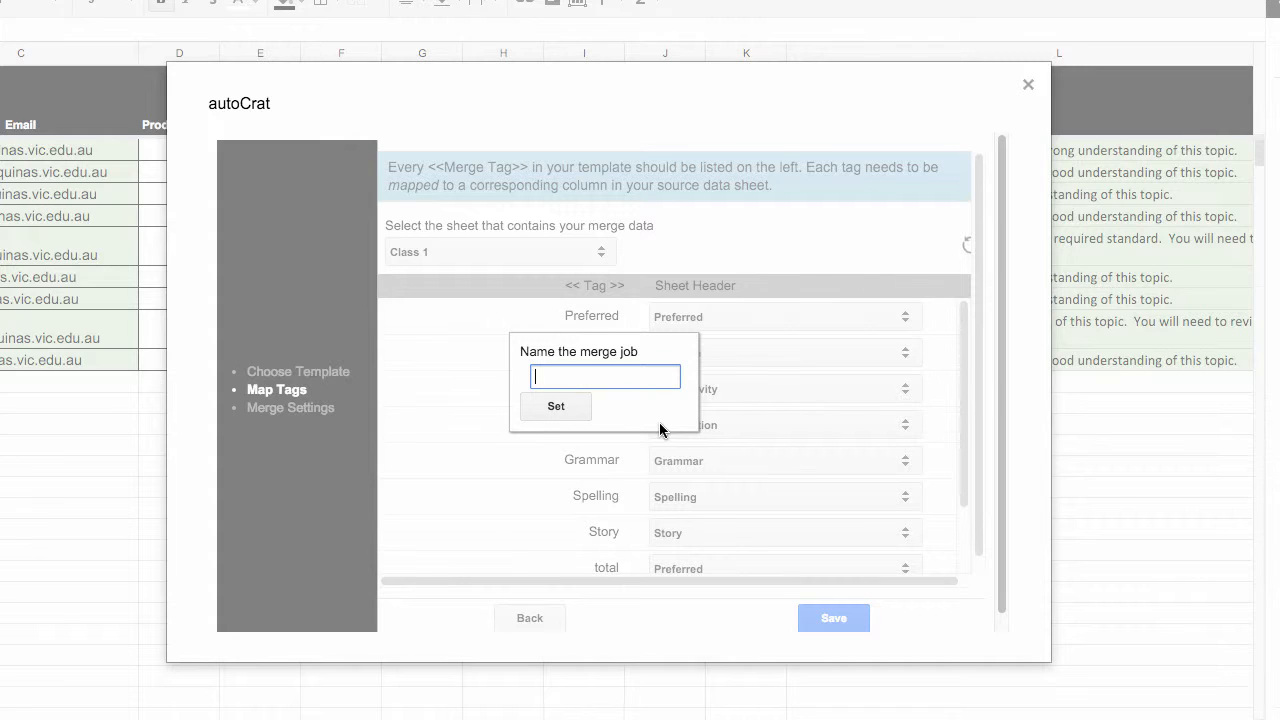
text(Example task)
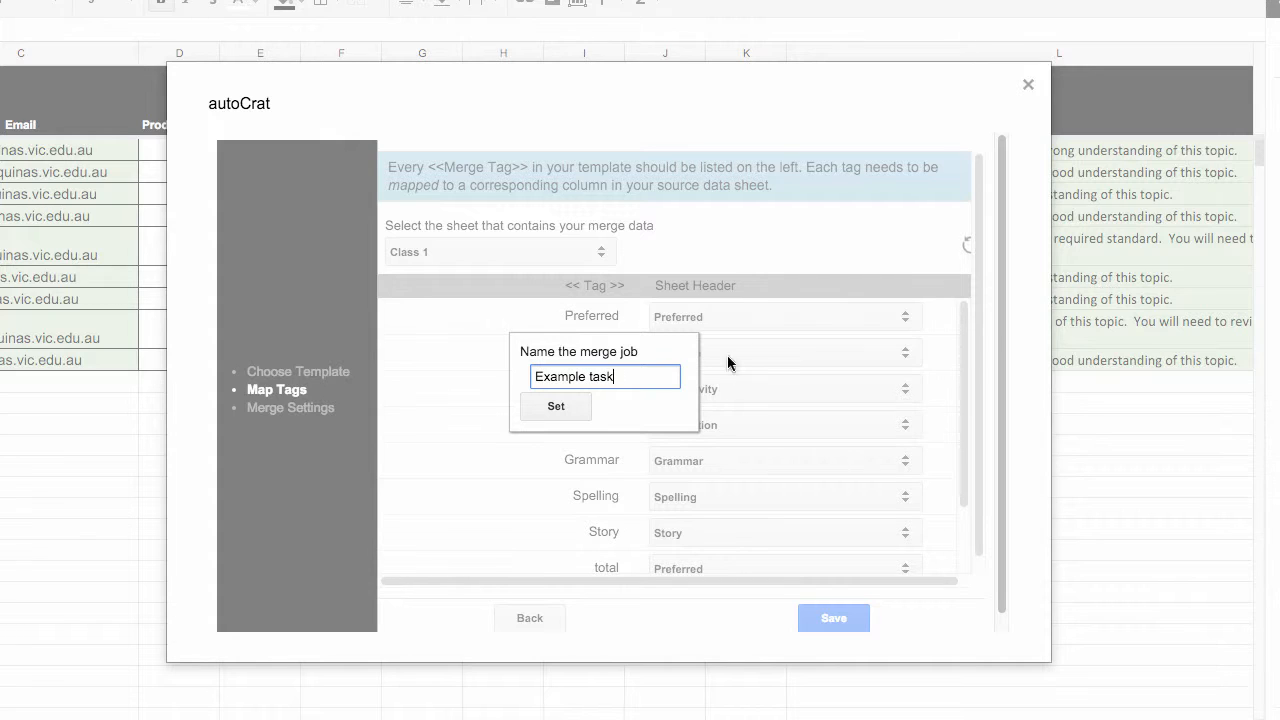
click(566, 405)
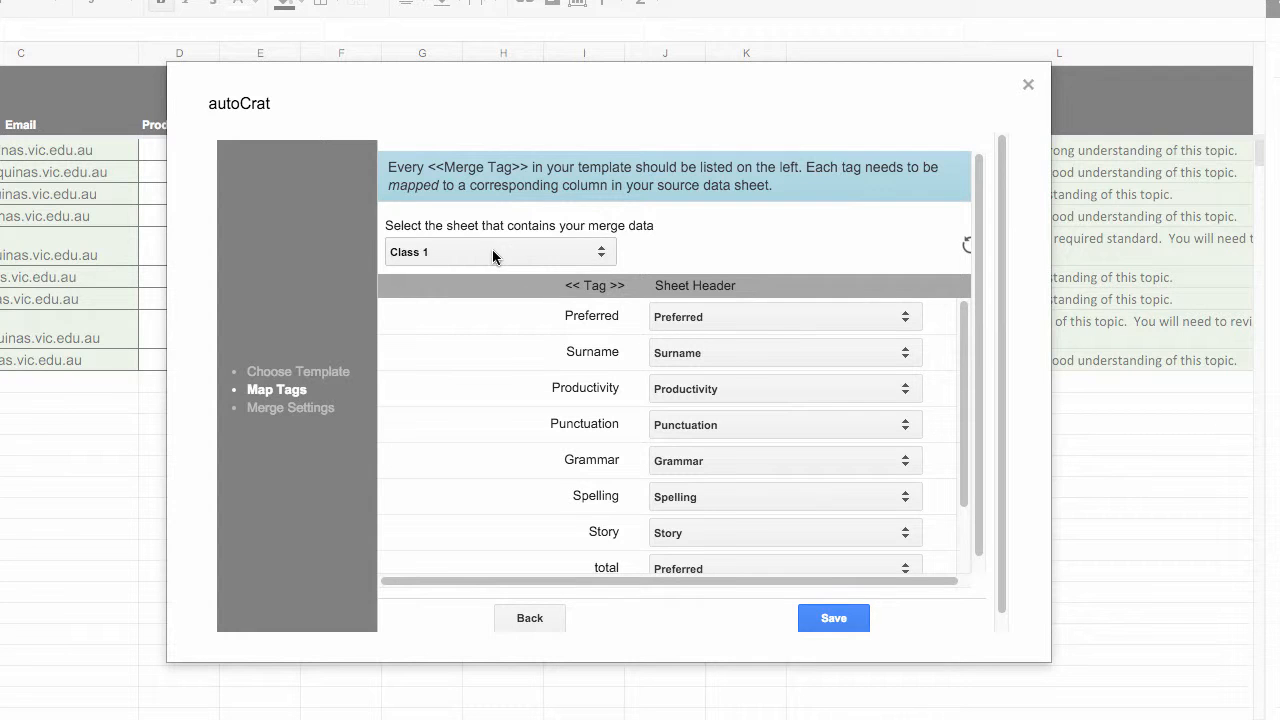
With Class 1 as the merge data sheet, map the total tag to the Total Marks column and save the mapping
click(494, 251)
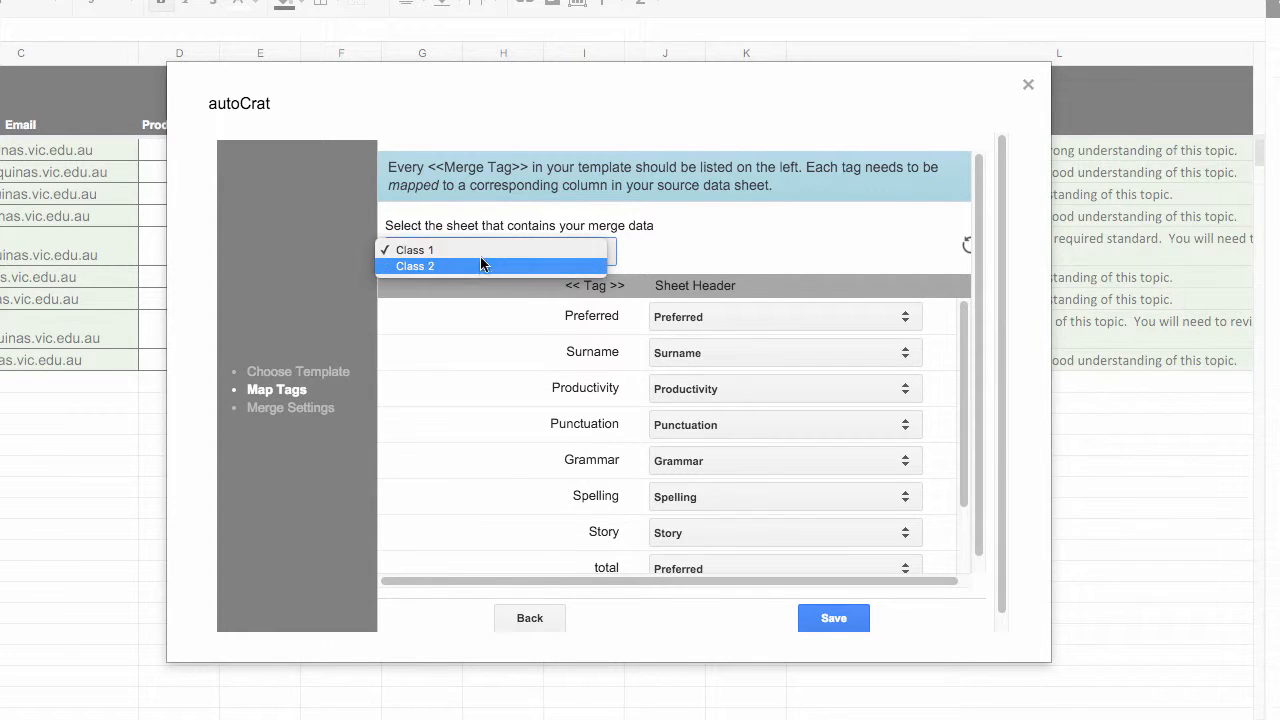
click(486, 251)
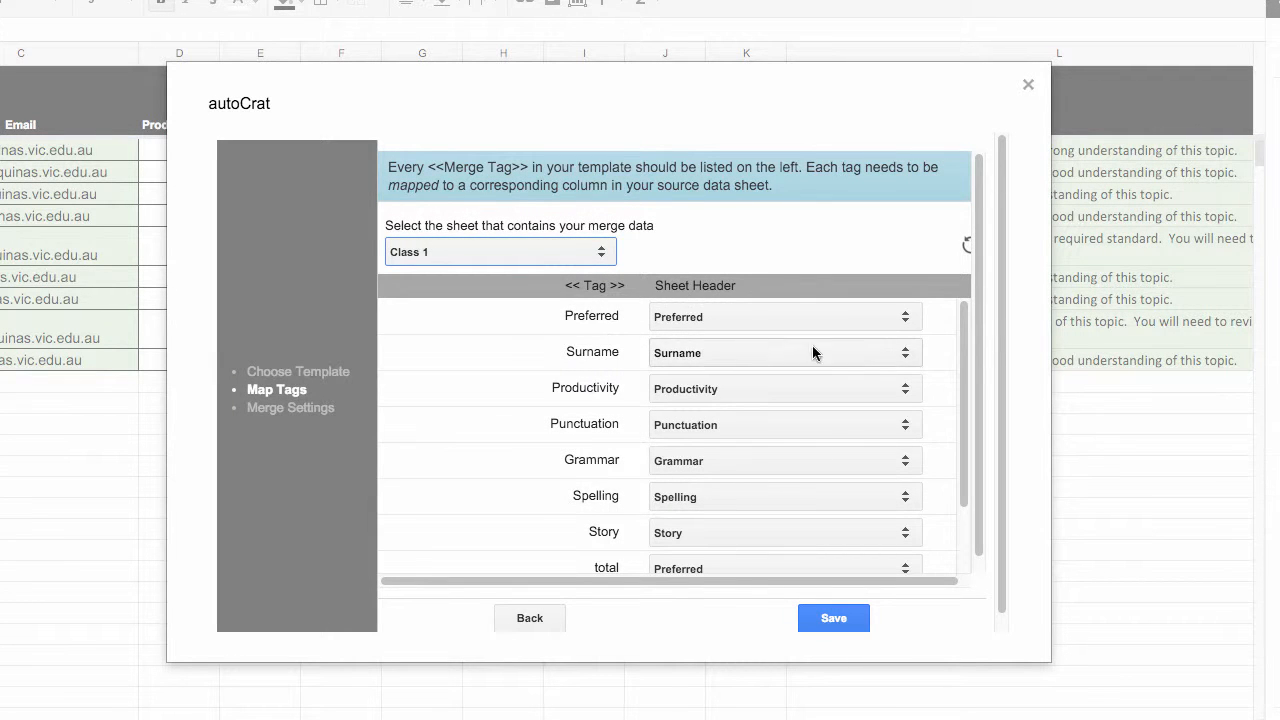
drag(965, 340, 857, 403)
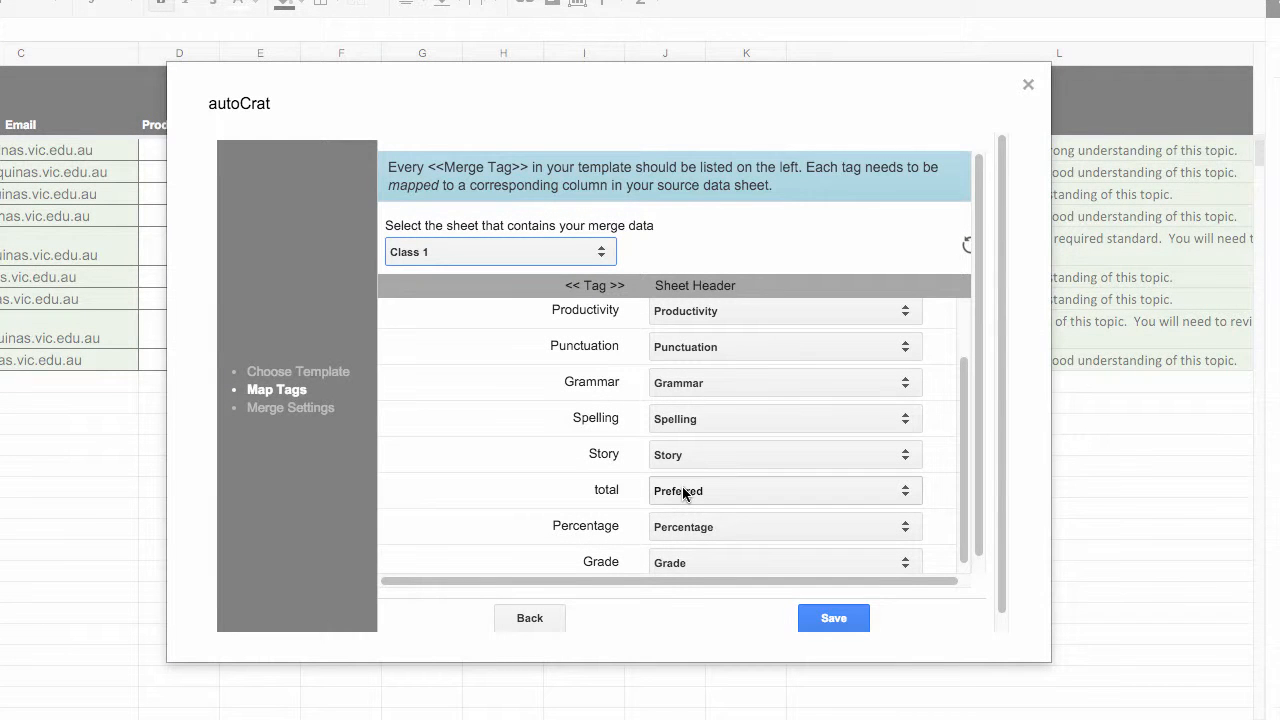
click(684, 494)
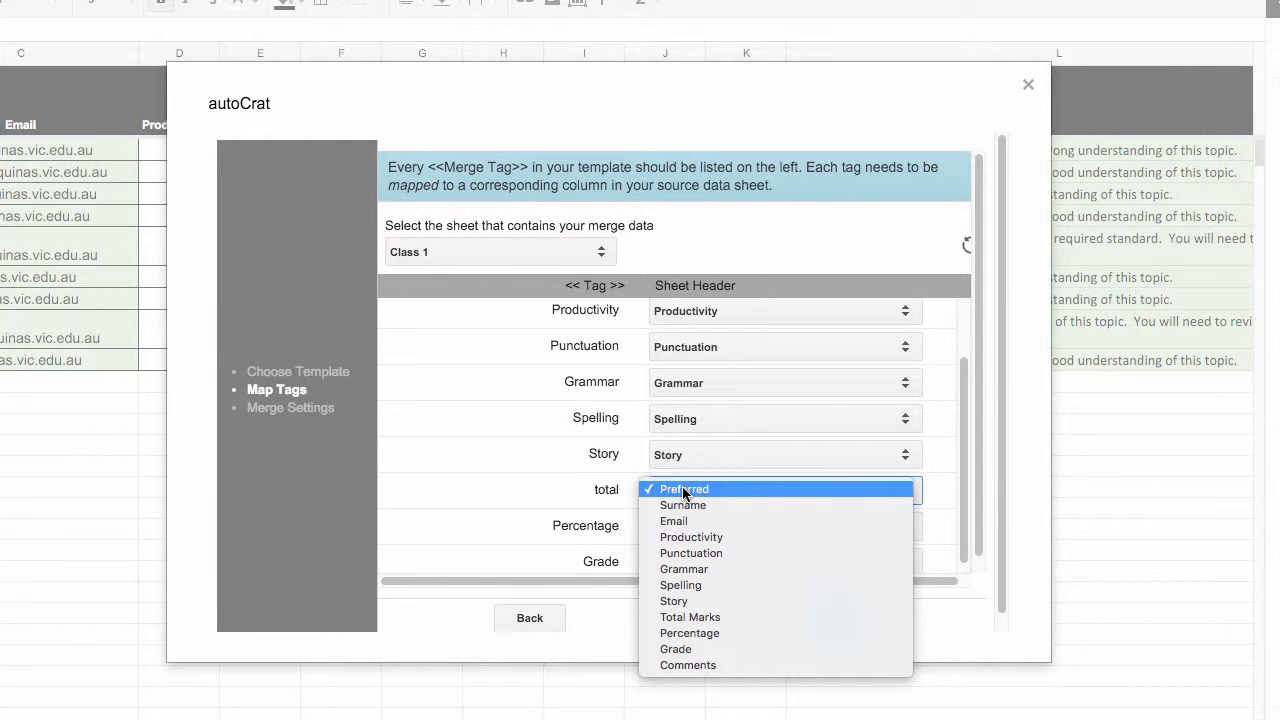
click(714, 617)
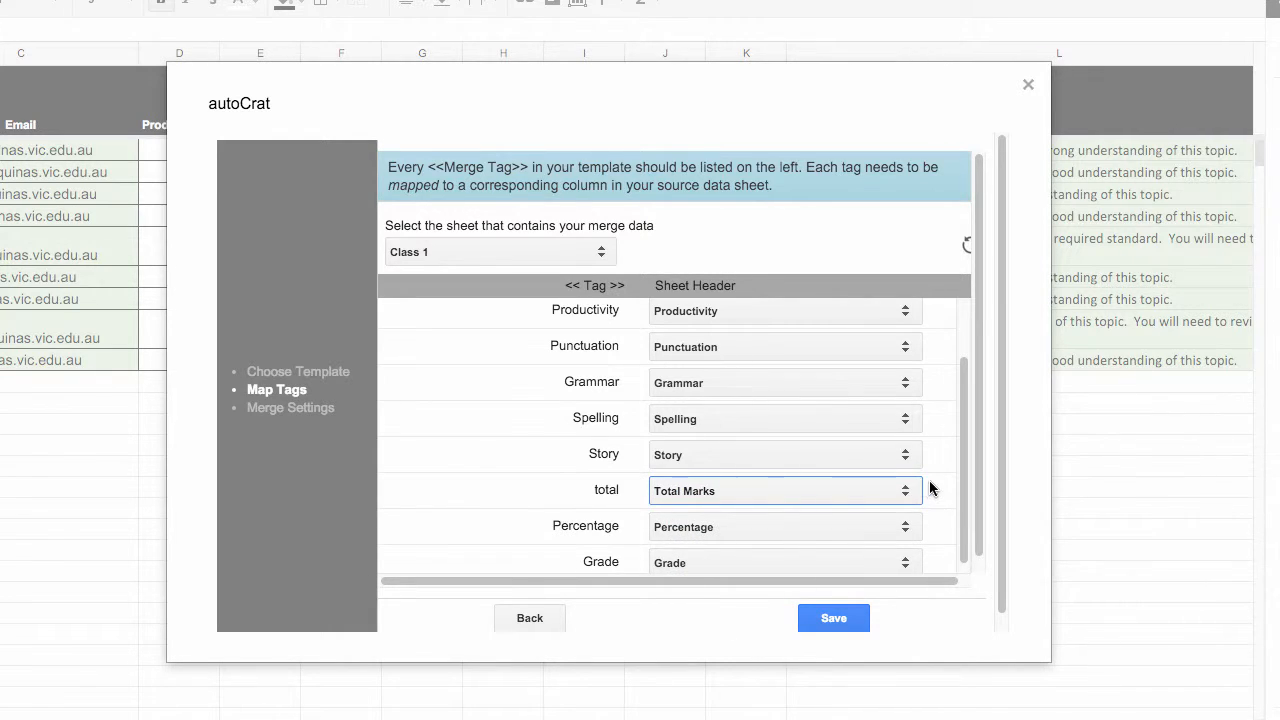
scroll(929, 486, up, 2)
scroll(929, 486, down, 4)
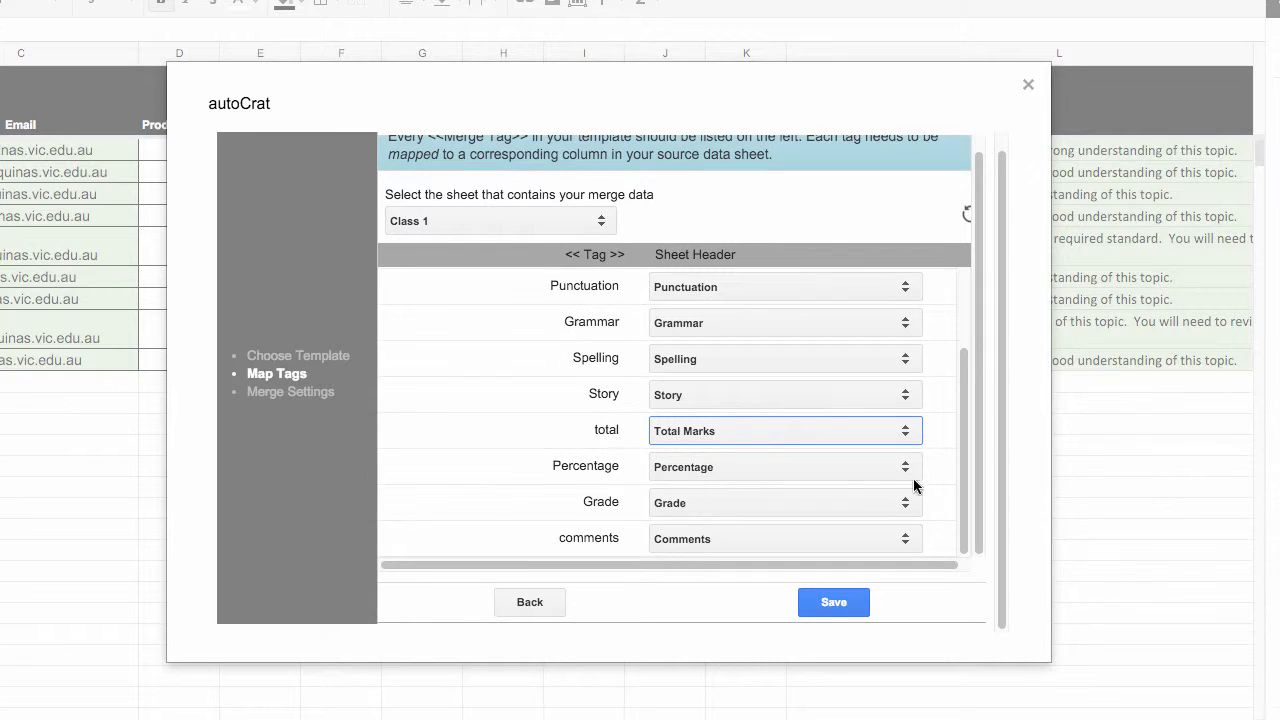
click(836, 600)
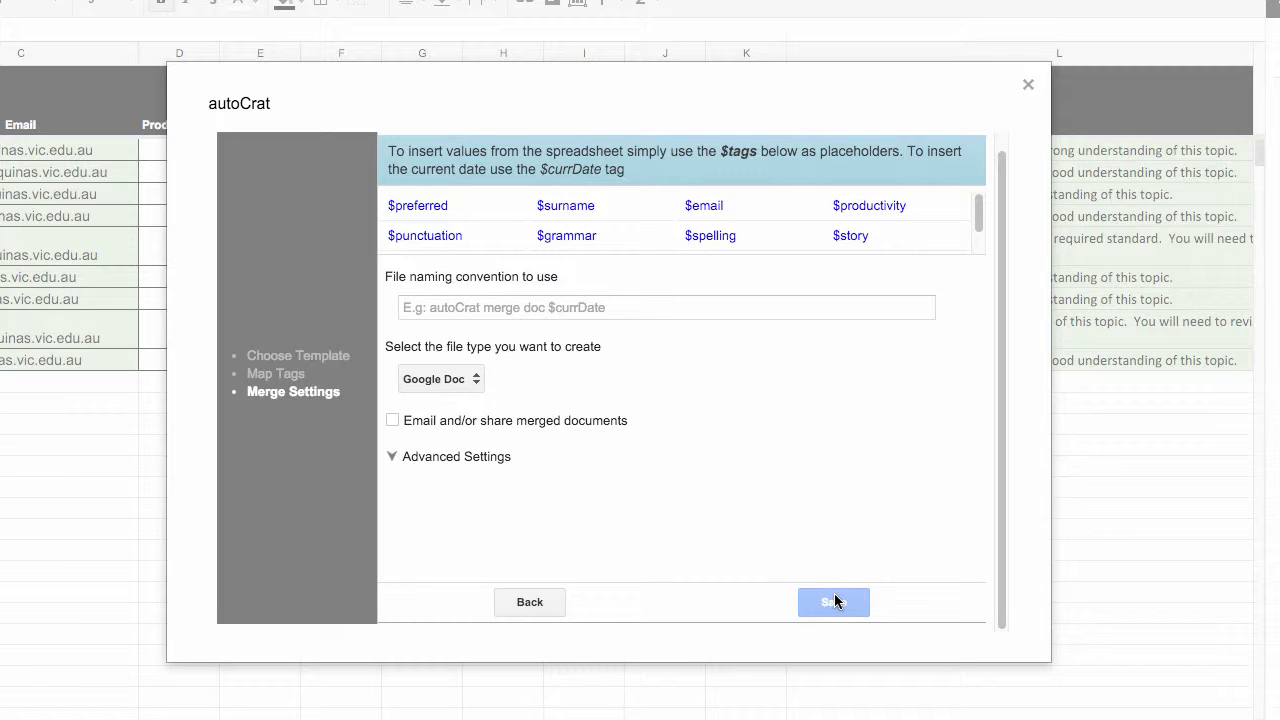
Enter "Example criteria sheet" as the opening text of the merged files' naming convention
click(481, 307)
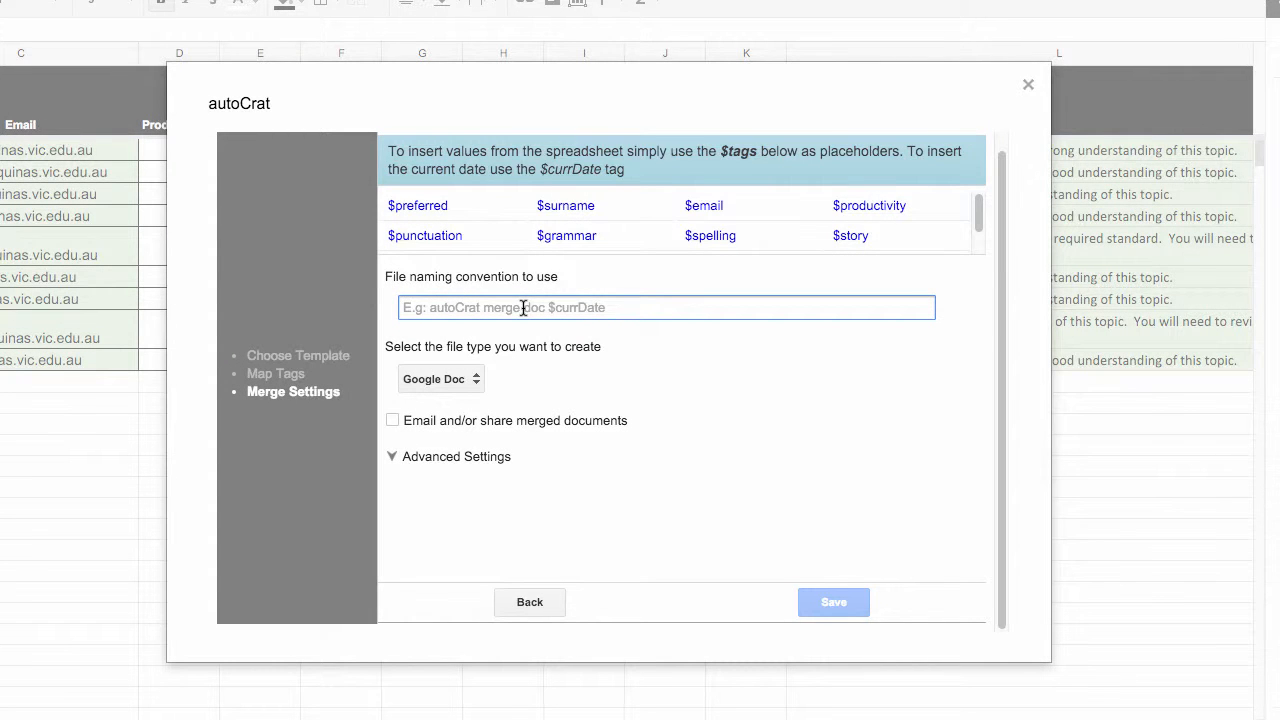
text(Example c)
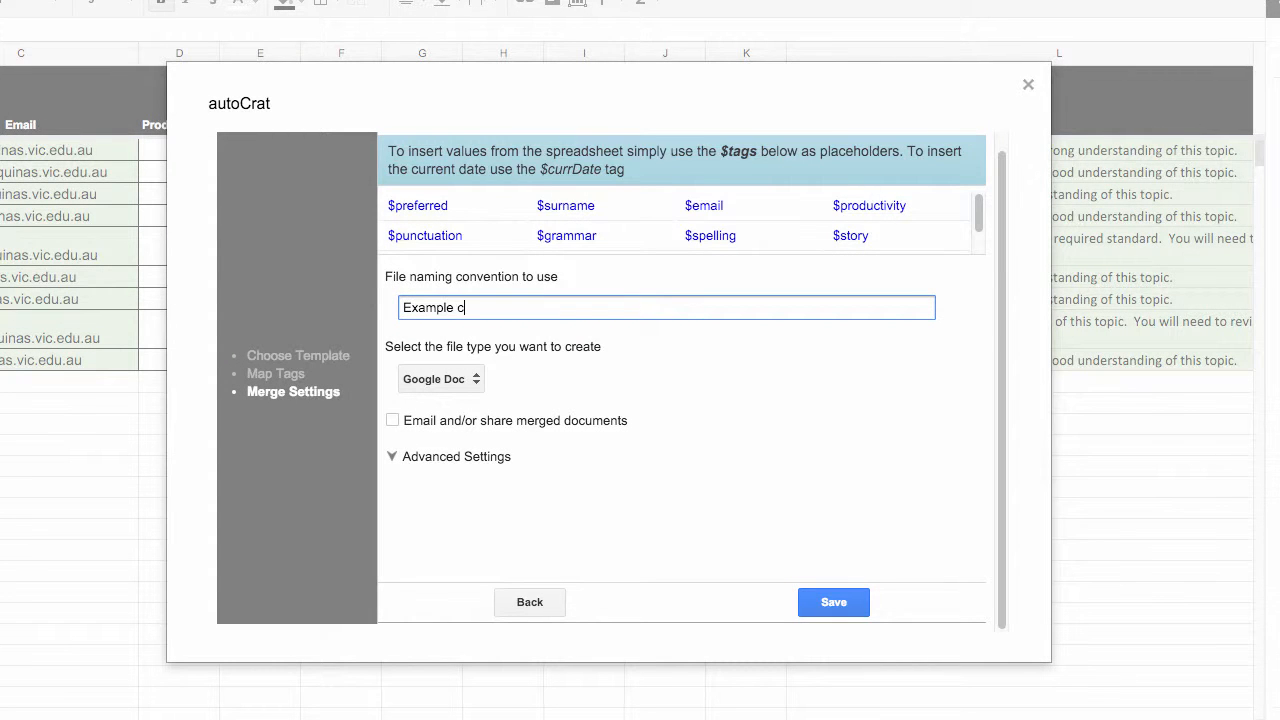
text(riteria shetet)
Append the $preferred and $surname tags to the file naming convention
drag(448, 205, 389, 207)
key(ctrl+c)
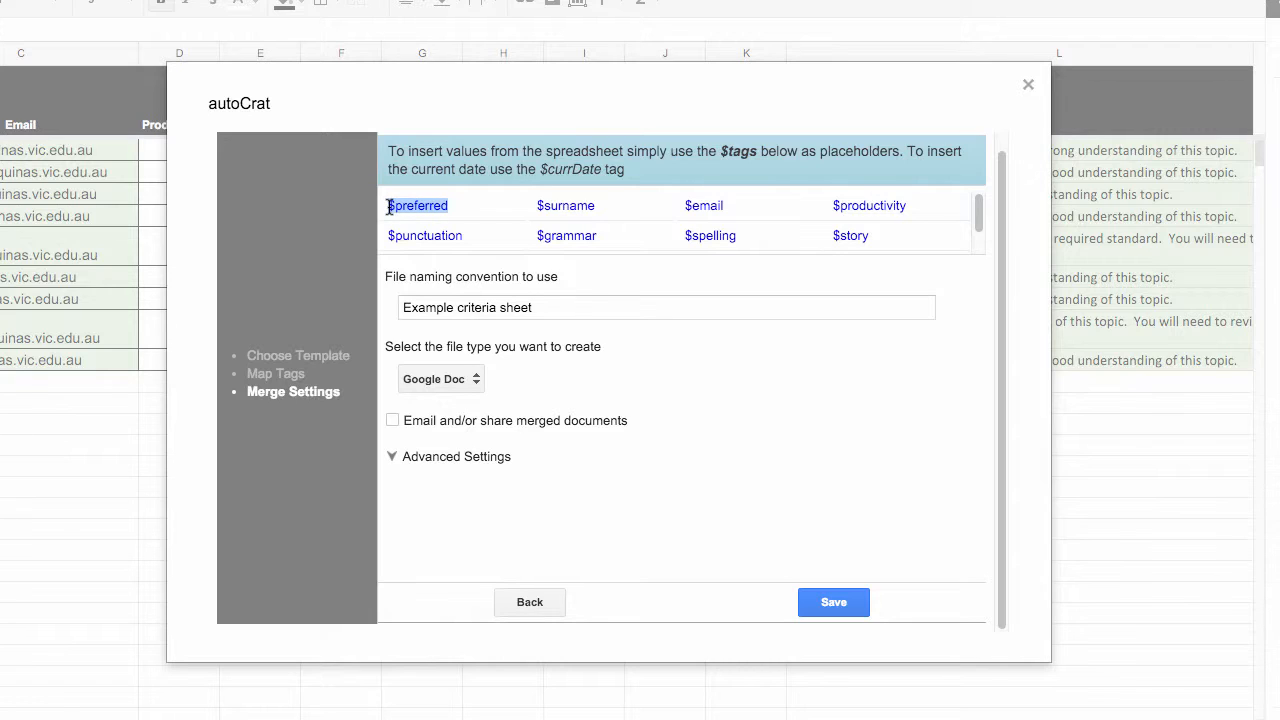
click(566, 303)
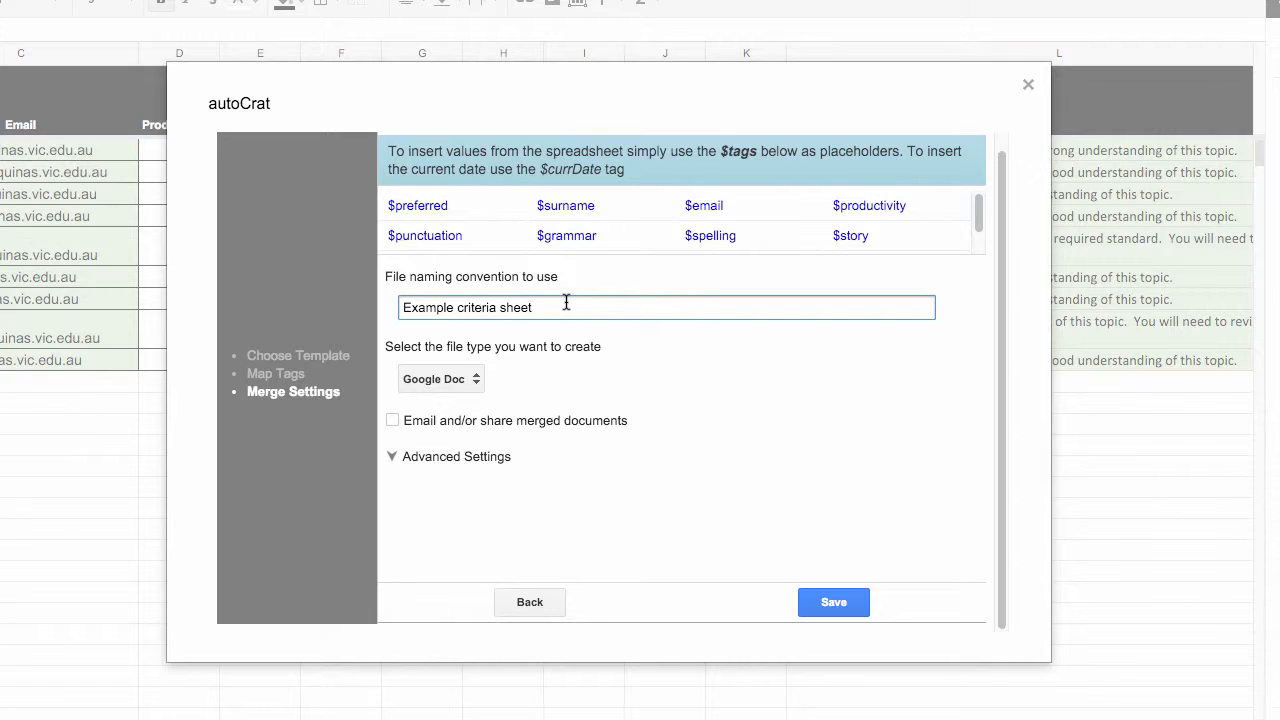
key(ctrl+v)
drag(596, 205, 536, 205)
key(ctrl+c)
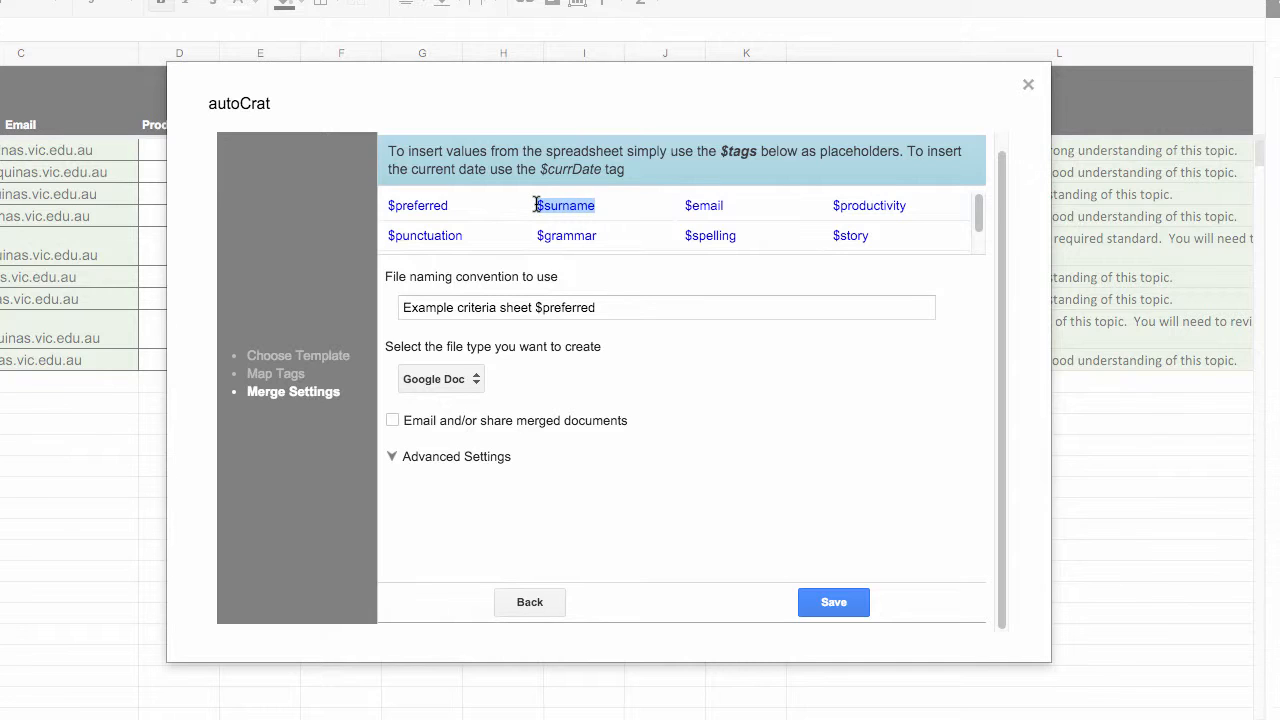
click(617, 308)
key(ctrl+v)
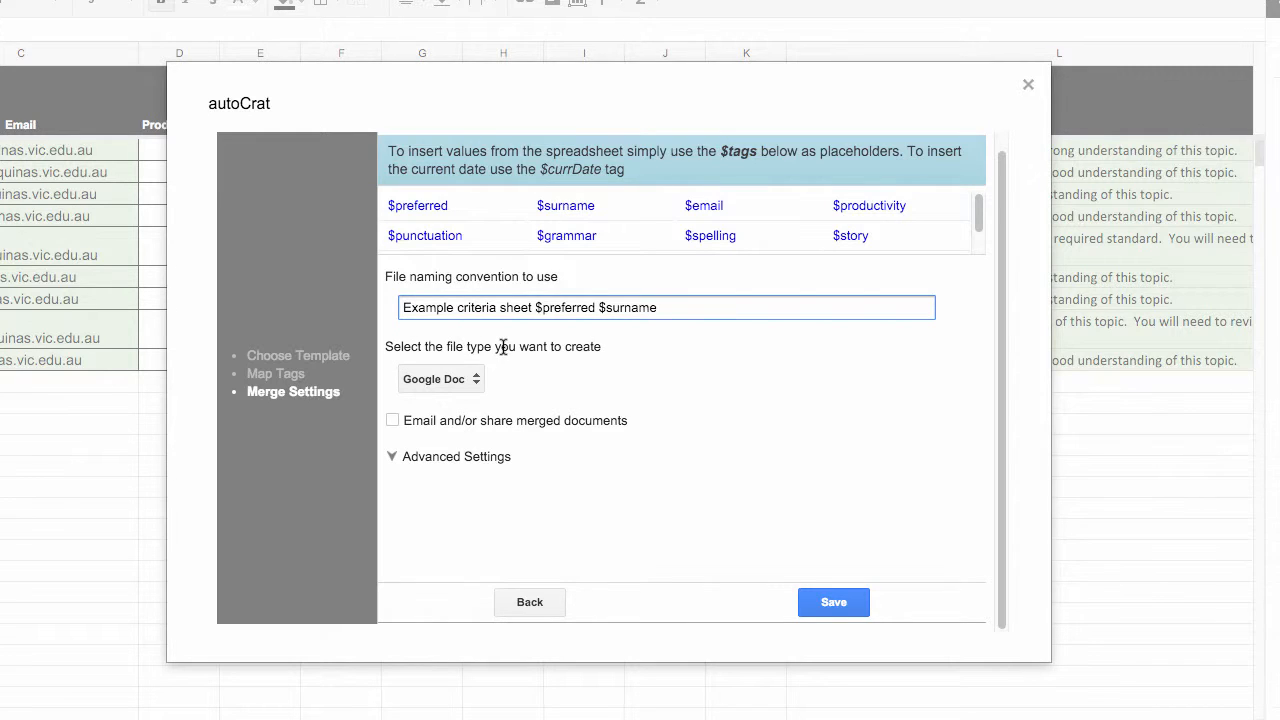
Set the merged file type to PDF and enable emailing or sharing of the merged documents
click(468, 380)
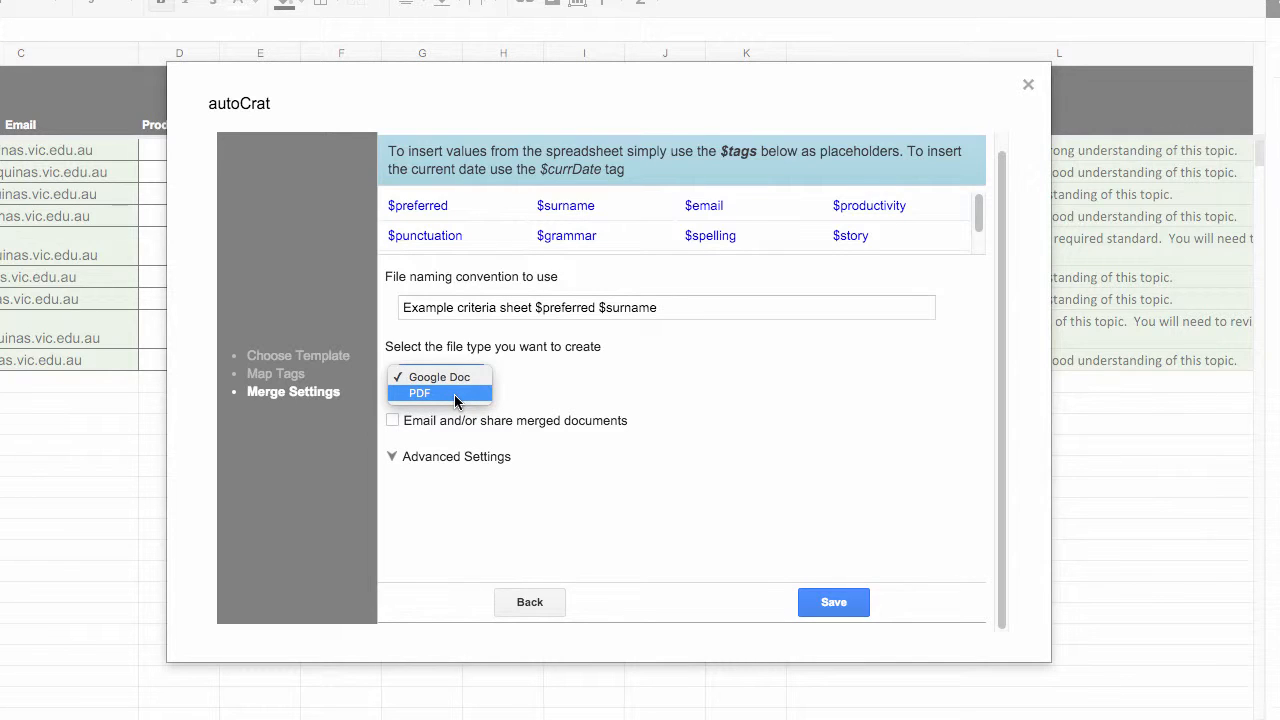
click(455, 395)
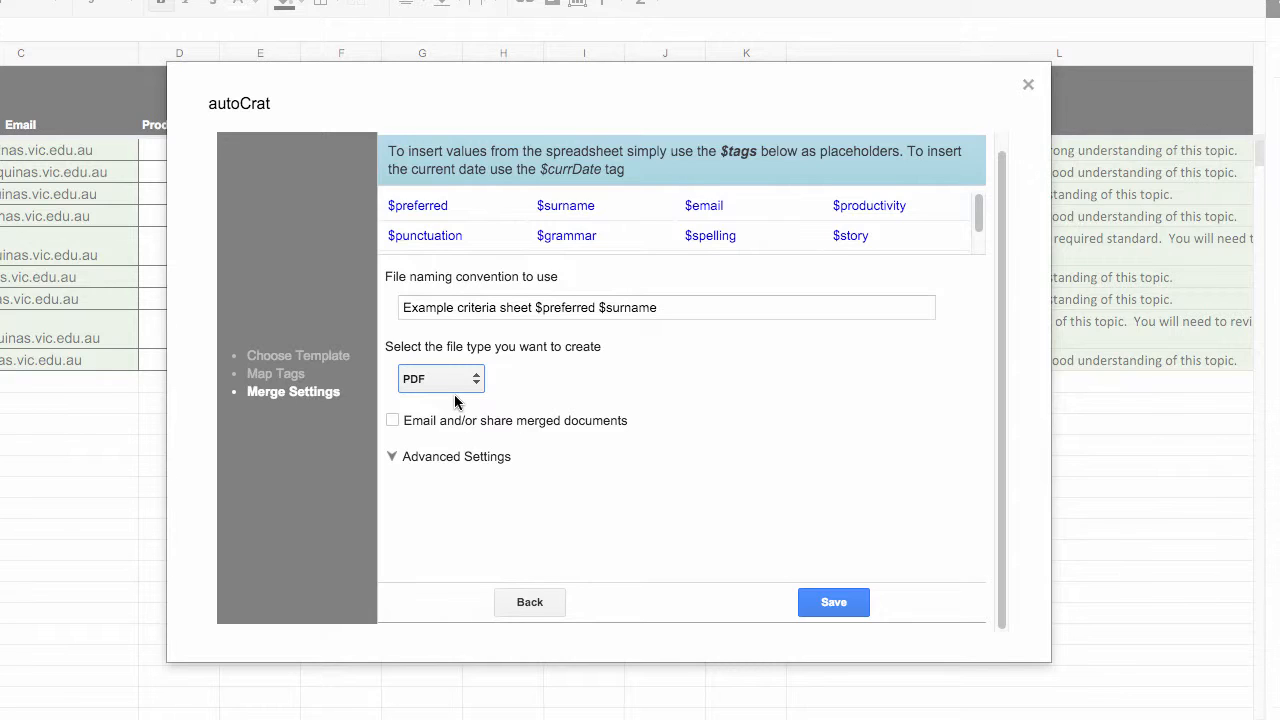
click(392, 419)
scroll(395, 415, down, 2)
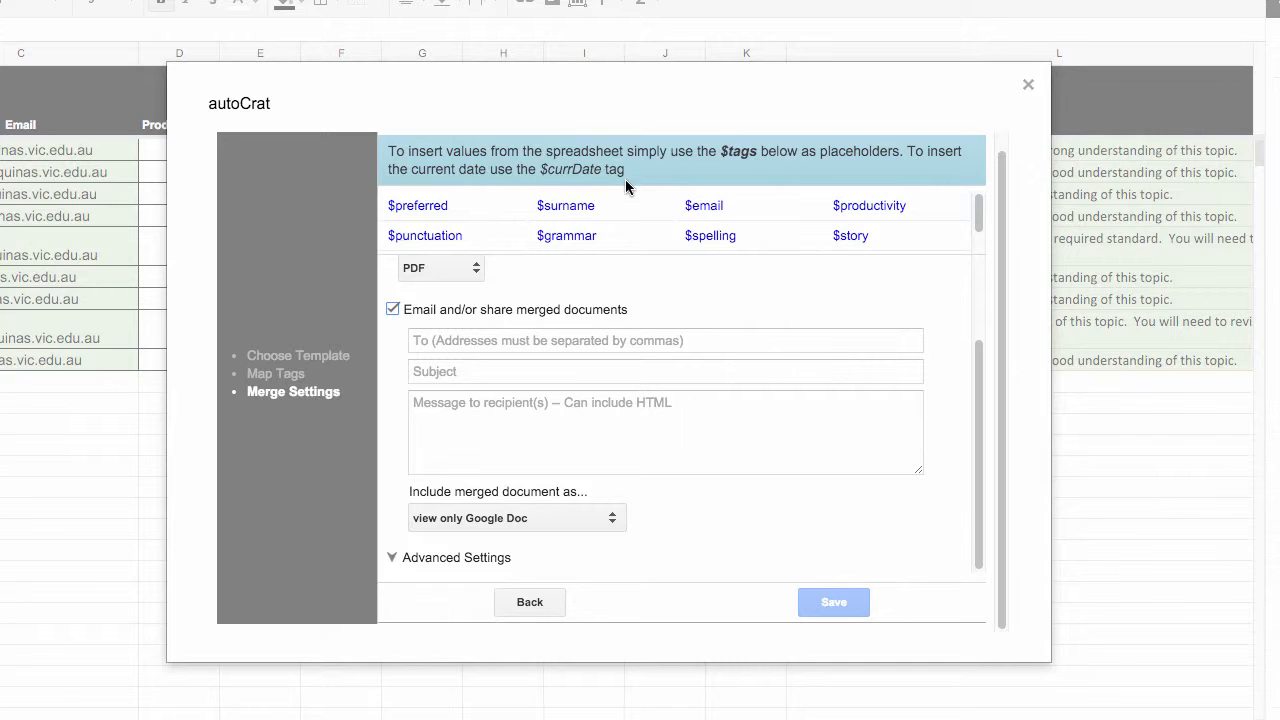
Use the $email tag as the recipient address for the merged documents
drag(686, 204, 730, 204)
key(ctrl+c)
click(594, 341)
key(ctrl+v)
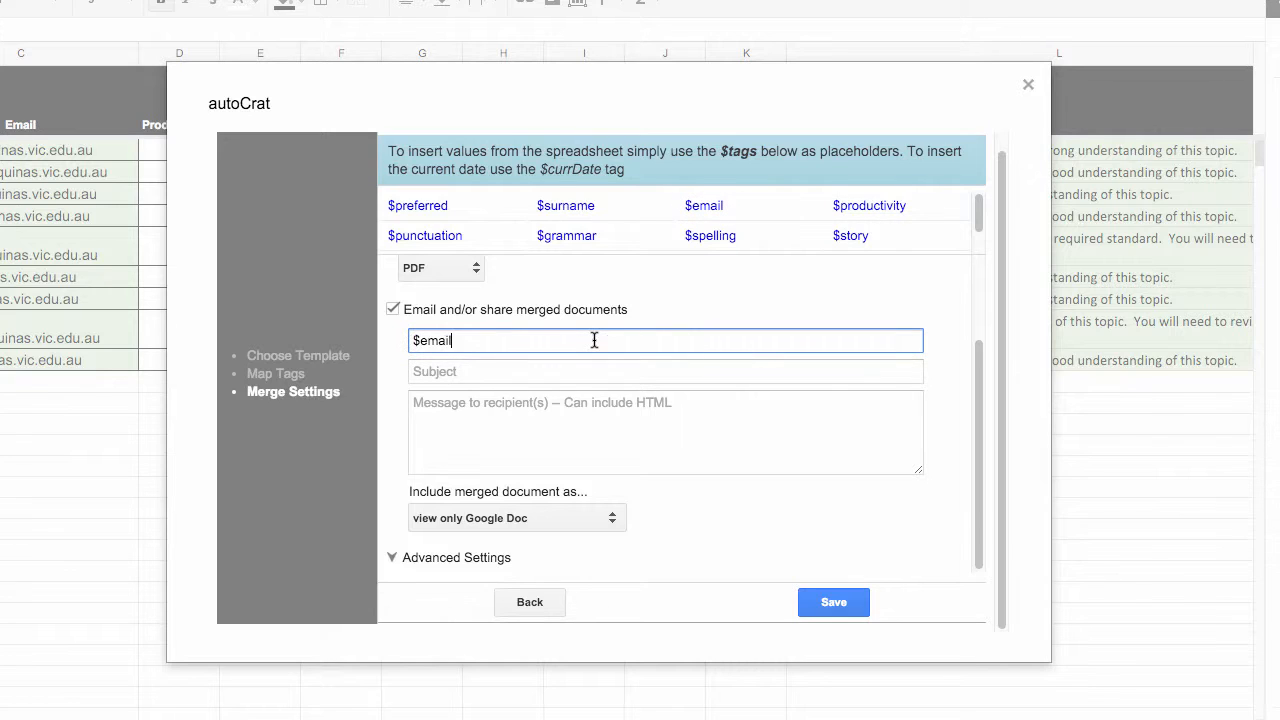
Set the email subject to "Example task criteria sheet"
click(502, 373)
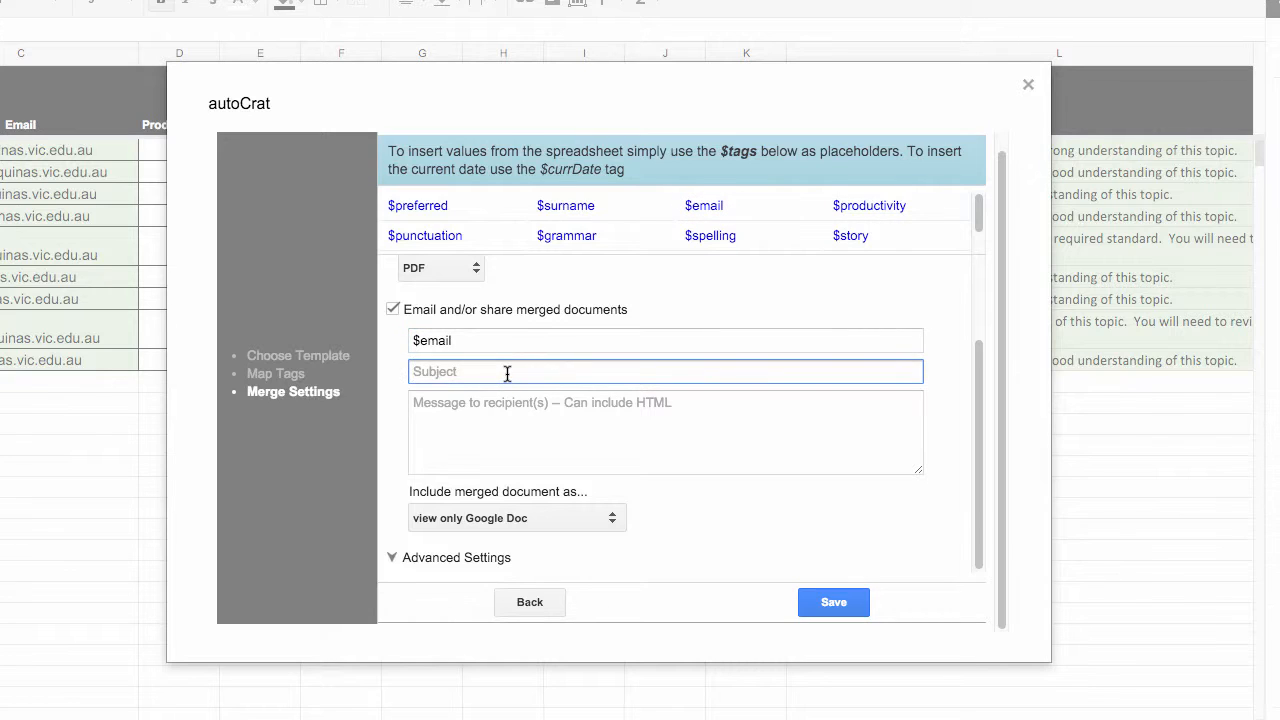
text(Example task criteria sheet)
Start the email message with the greeting "To $preferred", using the tag for the student's preferred name
click(521, 413)
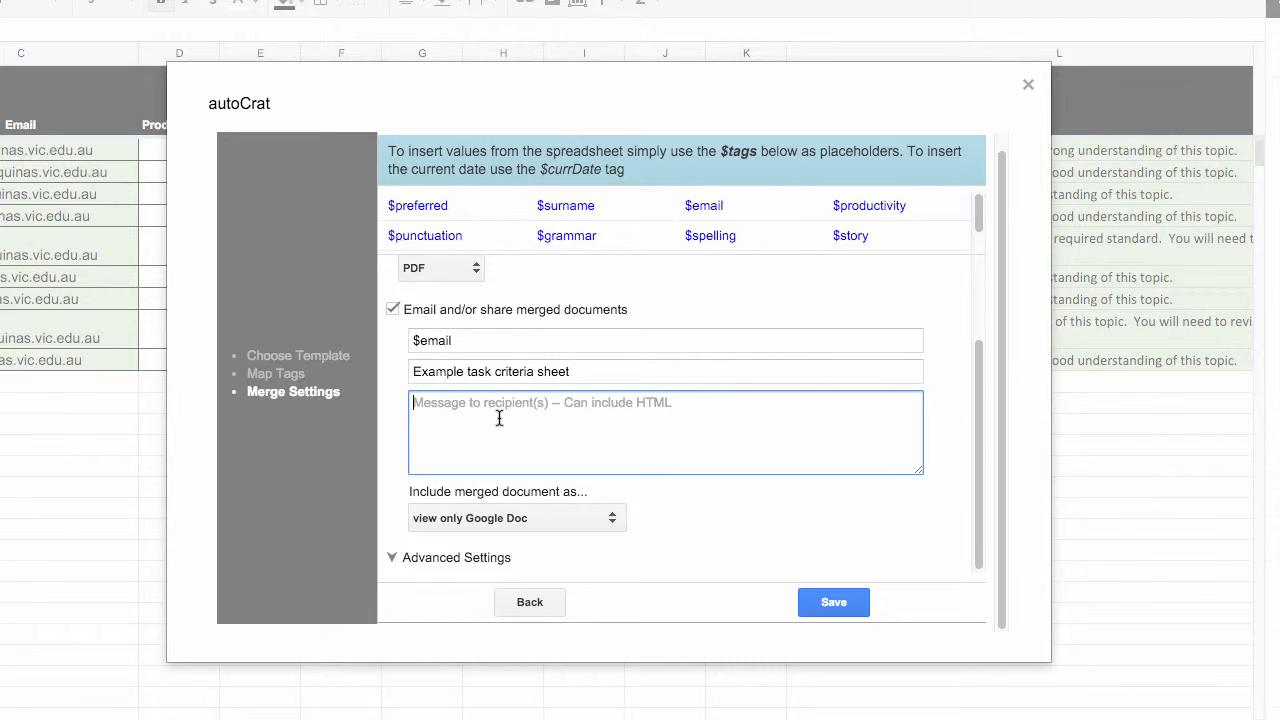
text(To)
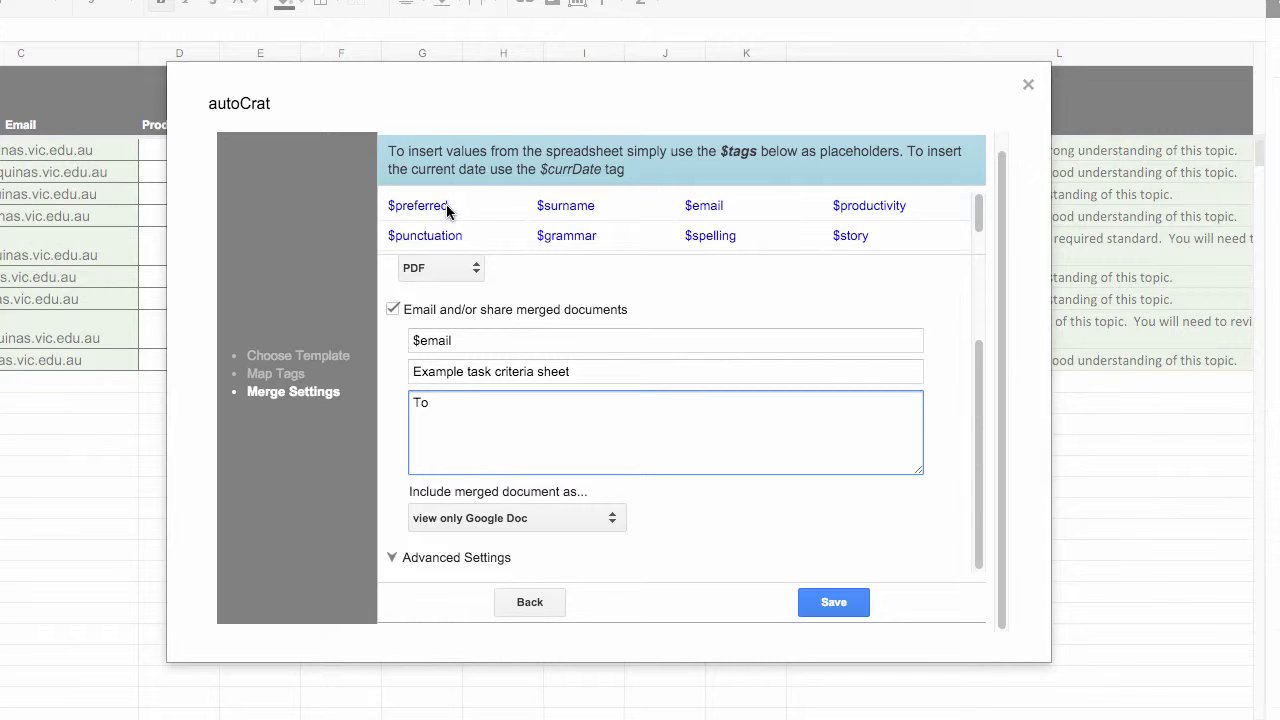
drag(448, 206, 386, 206)
key(ctrl+c)
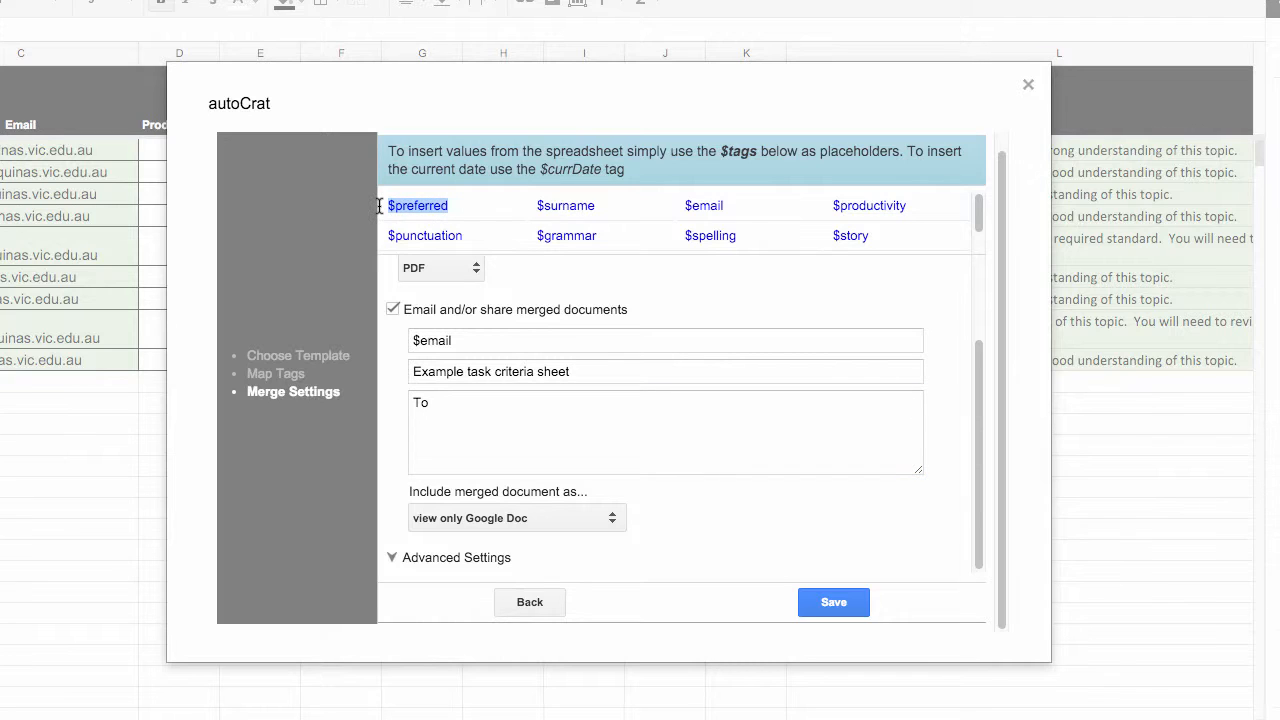
click(456, 403)
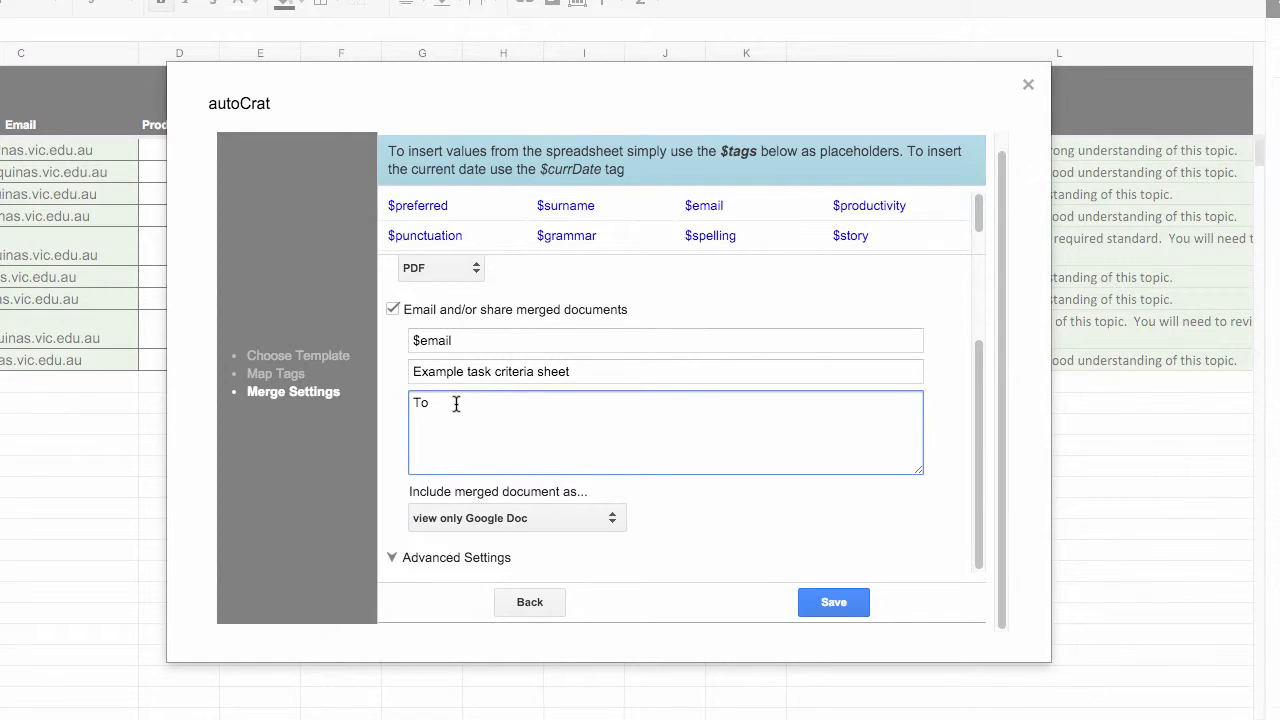
key(ctrl+v)
Below the greeting, add the message text "Please find attached your results for the example task."
key(Return)
text(Please find attached your results f)
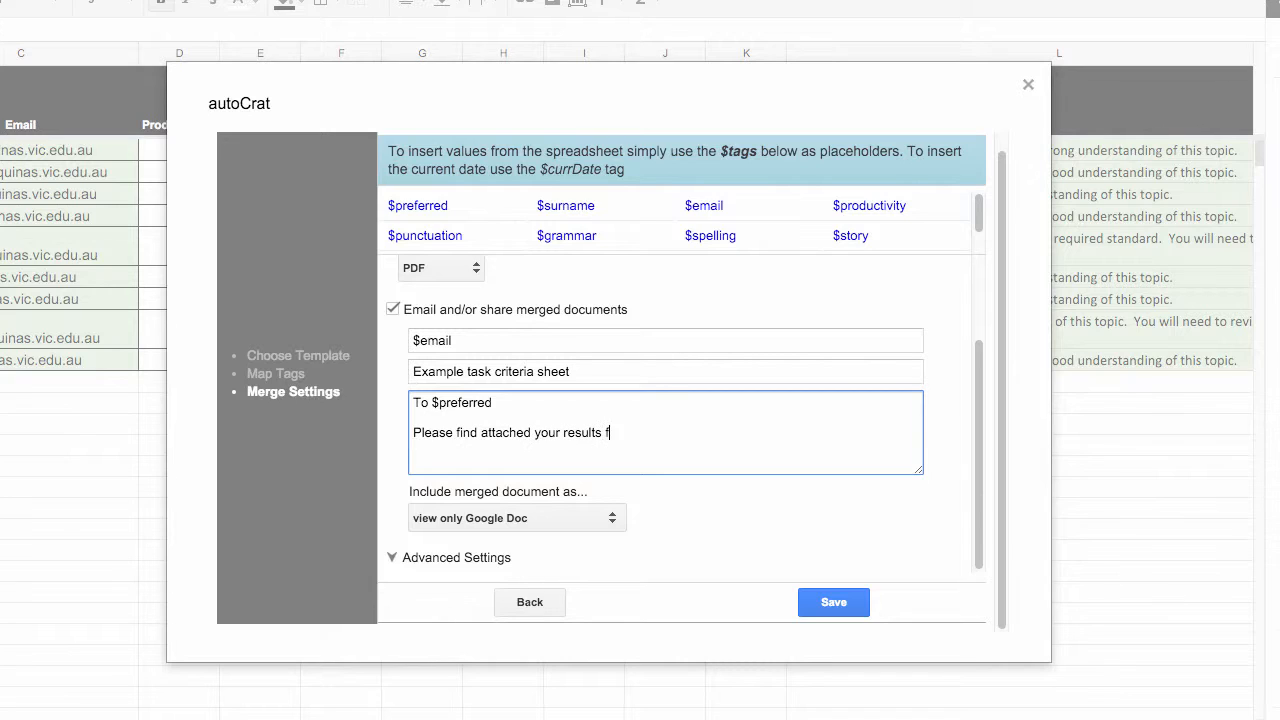
text(or the example task.)
drag(980, 200, 981, 238)
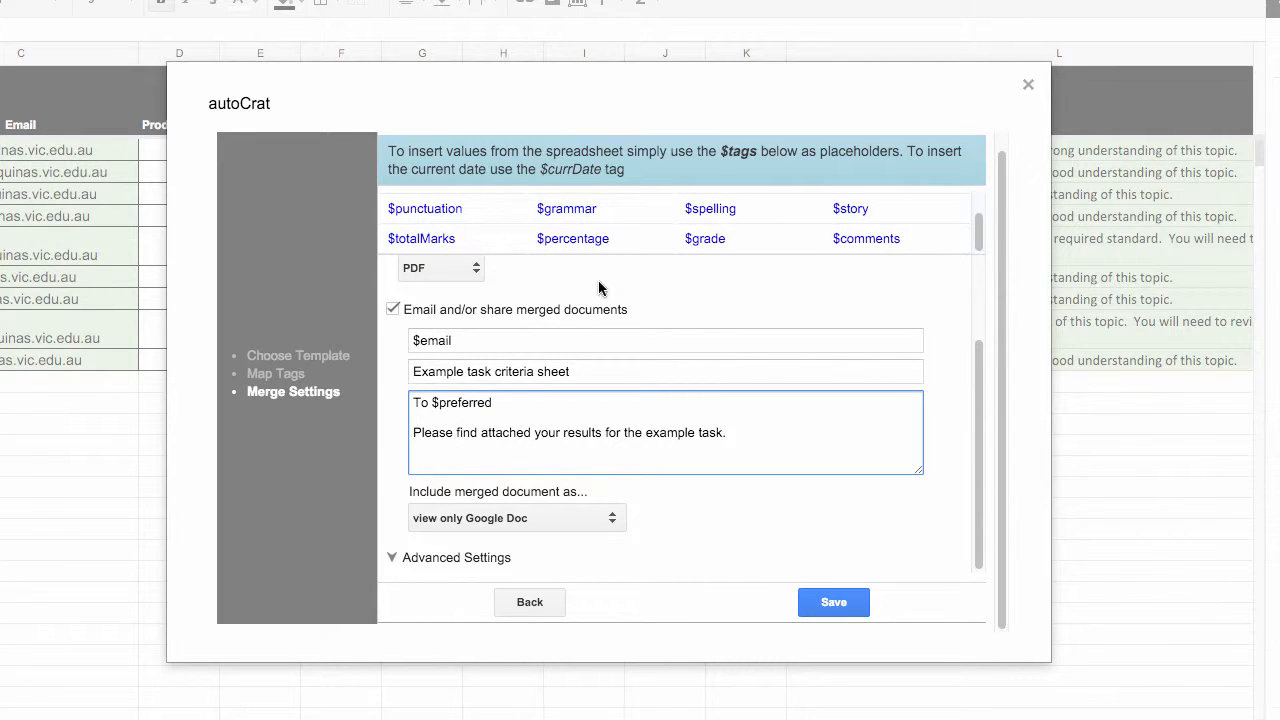
key(Return)
Include the merged document as a PDF file attachment, review the advanced settings, and save the merge job
click(568, 518)
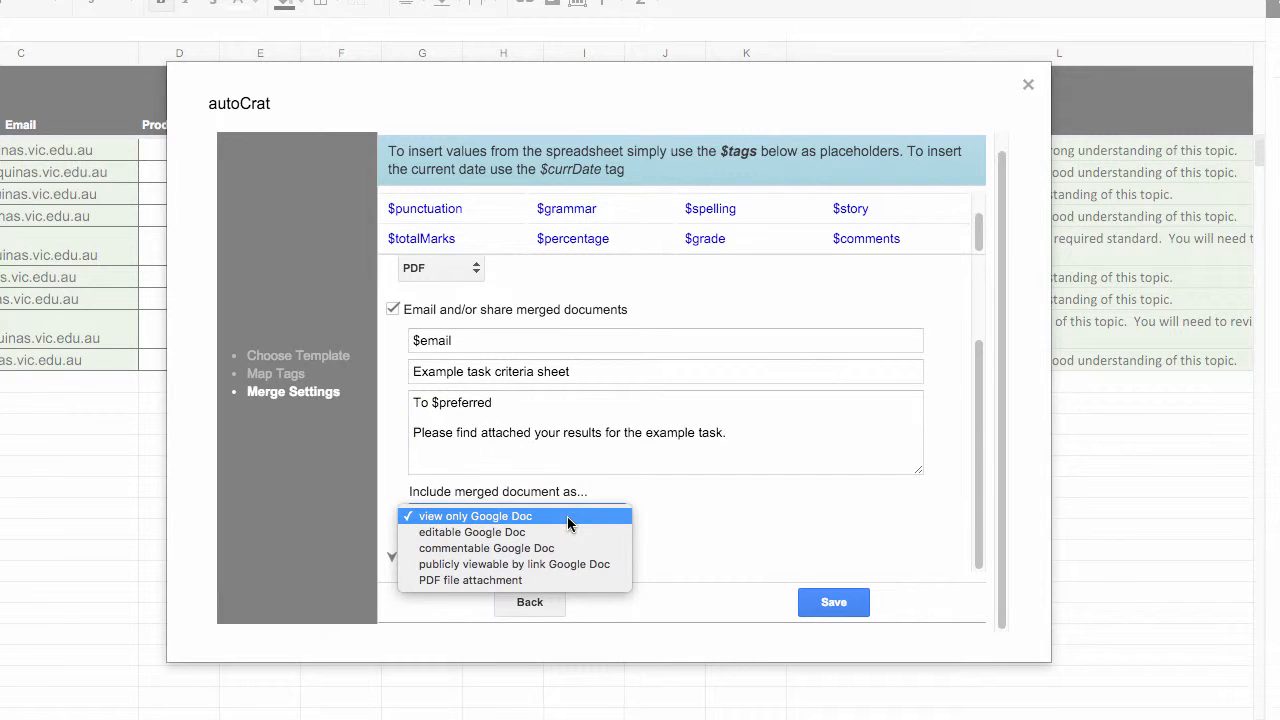
click(540, 581)
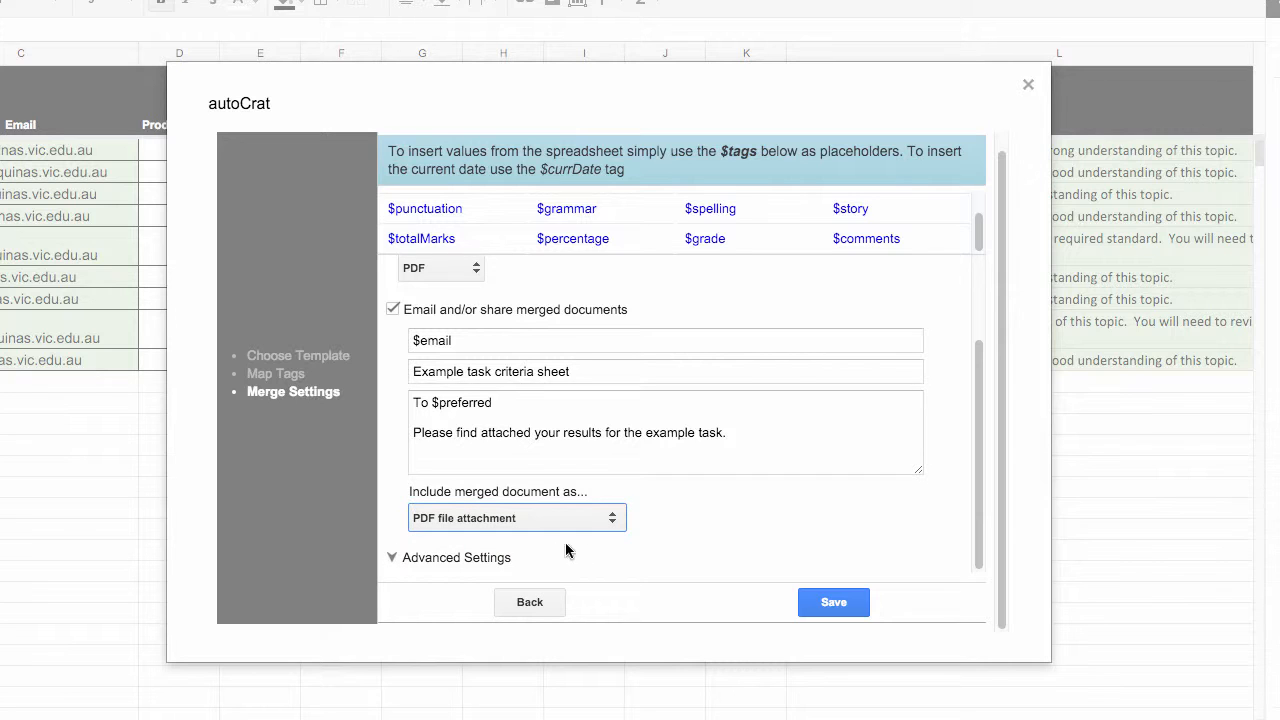
click(392, 557)
scroll(483, 549, down, 3)
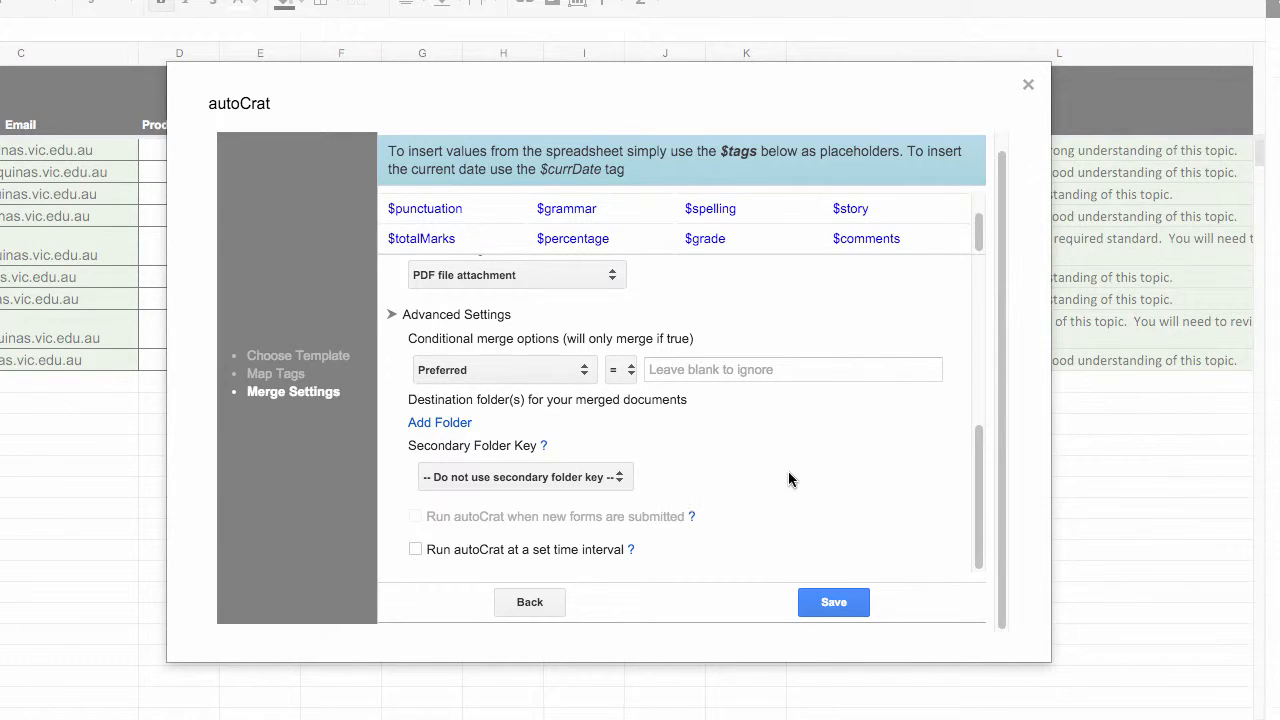
click(834, 603)
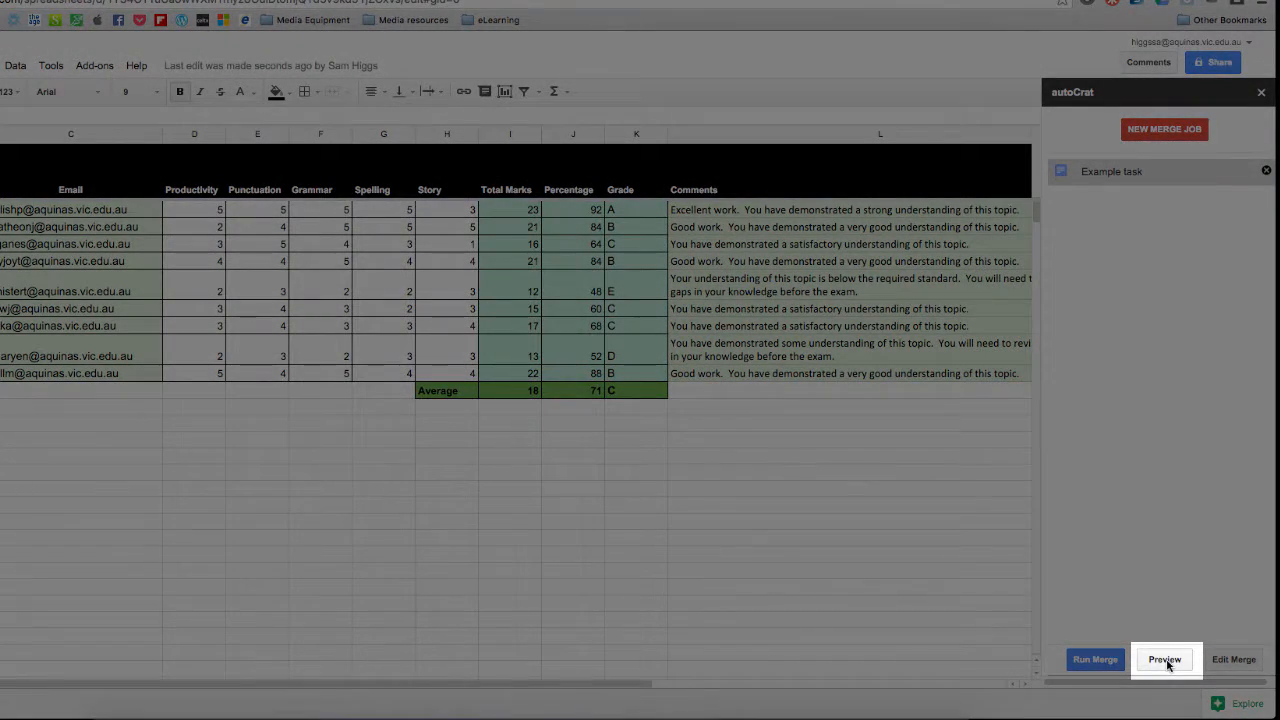
Preview the Example task merge, checking the student details, marks, grade and comments on the criteria sheet, and close the preview
click(1167, 663)
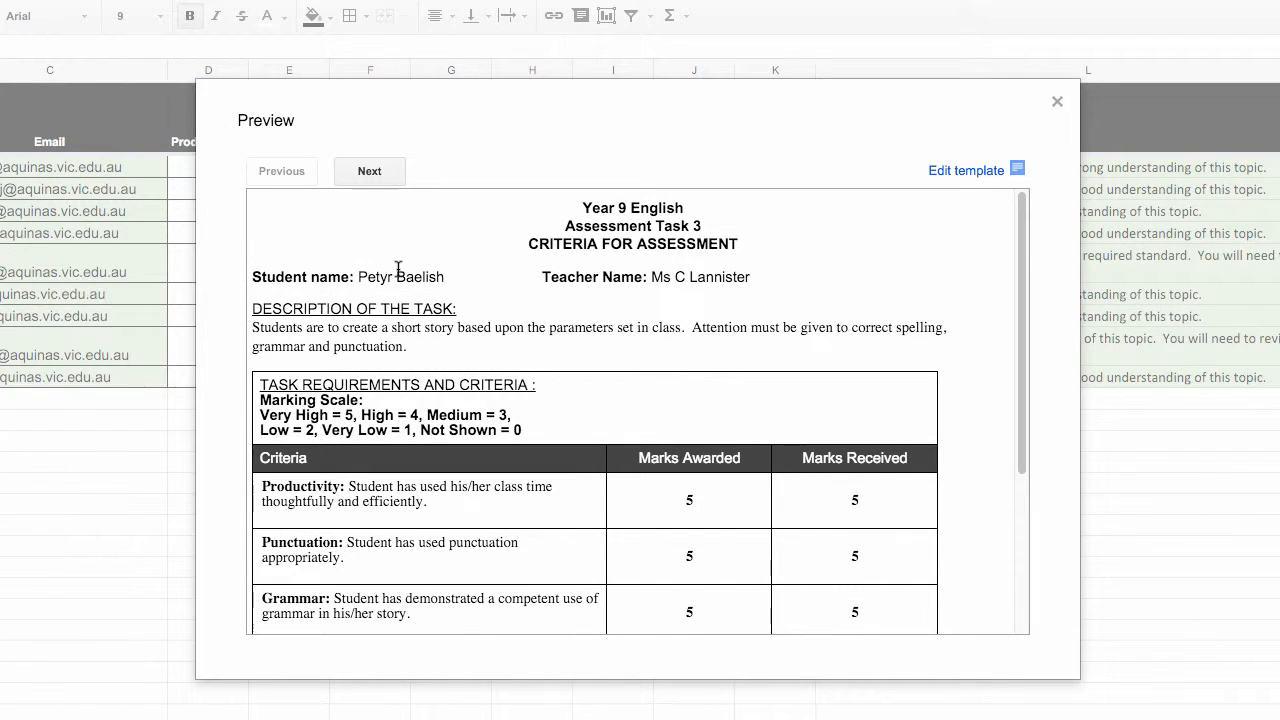
scroll(701, 362, down, 5)
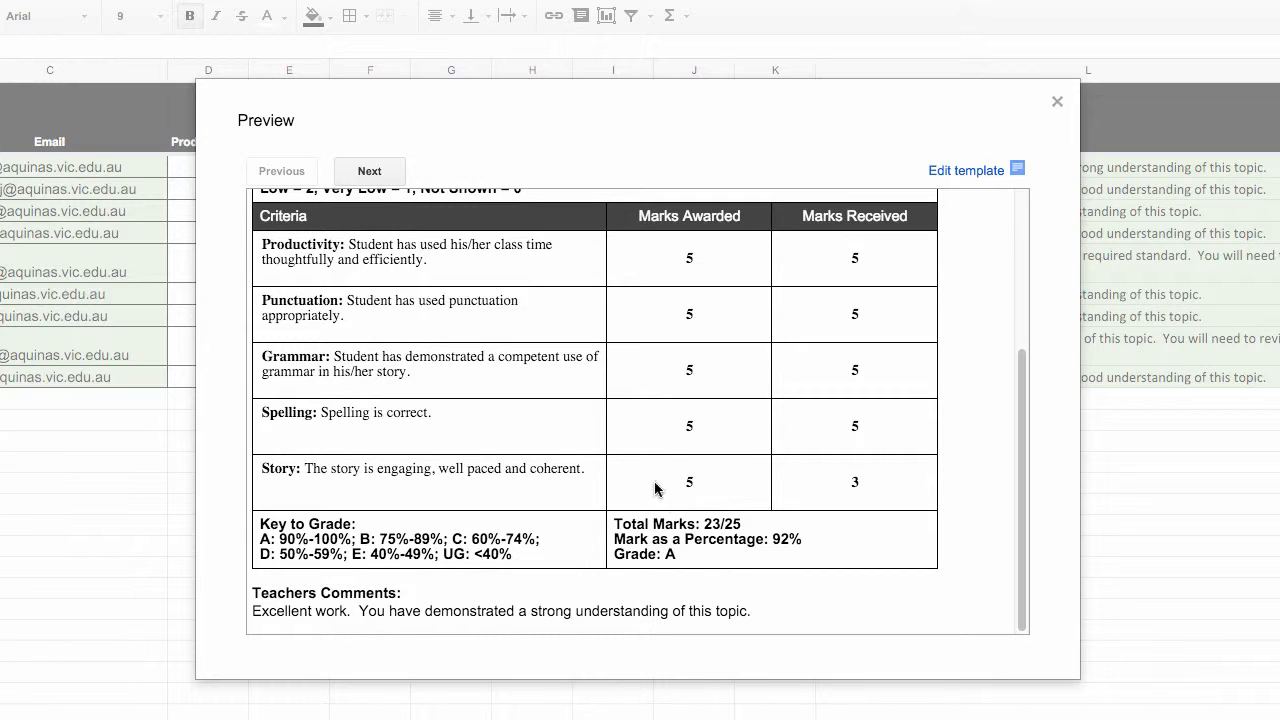
click(400, 171)
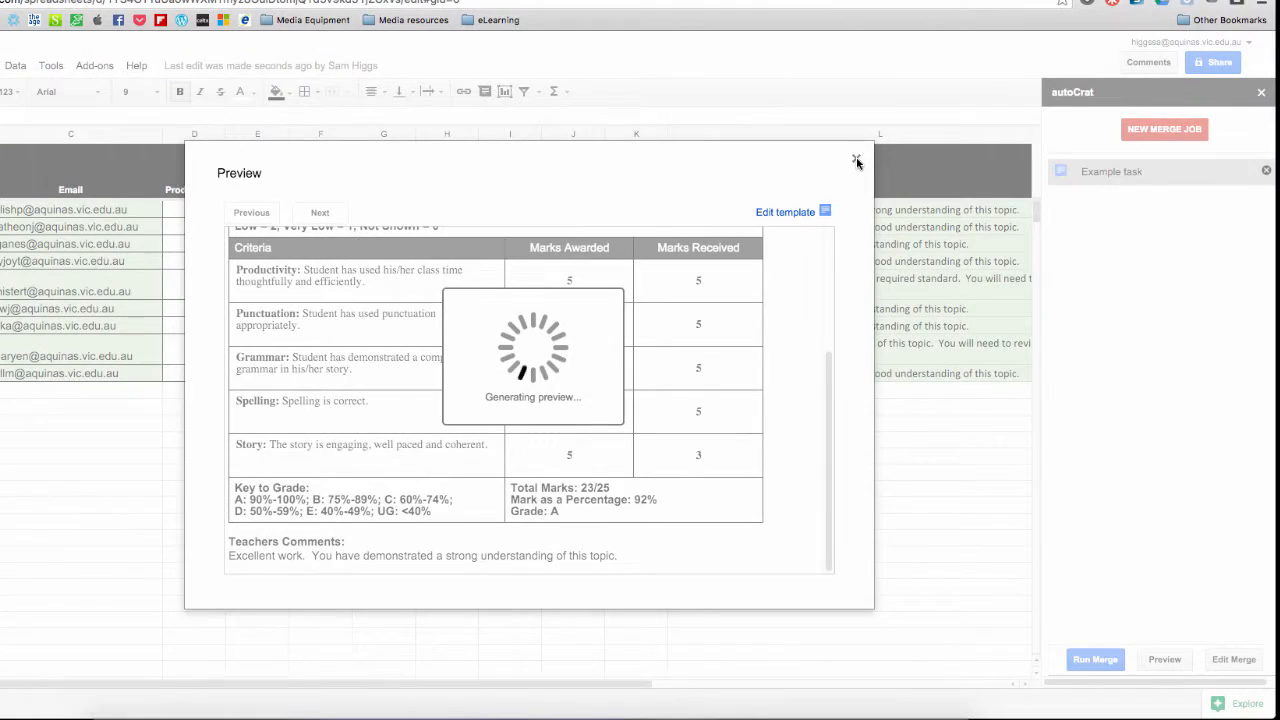
click(1057, 104)
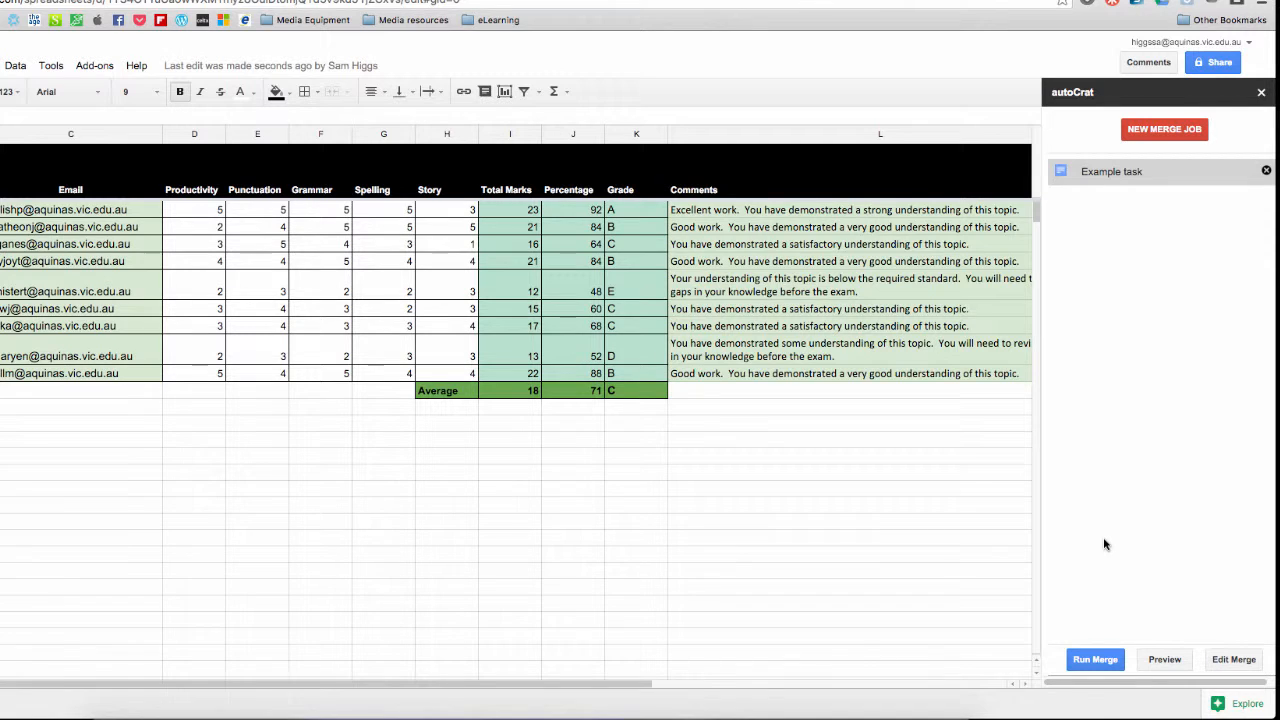
Run the Example task merge and review the document links and merge status columns added to the spreadsheet
click(1095, 660)
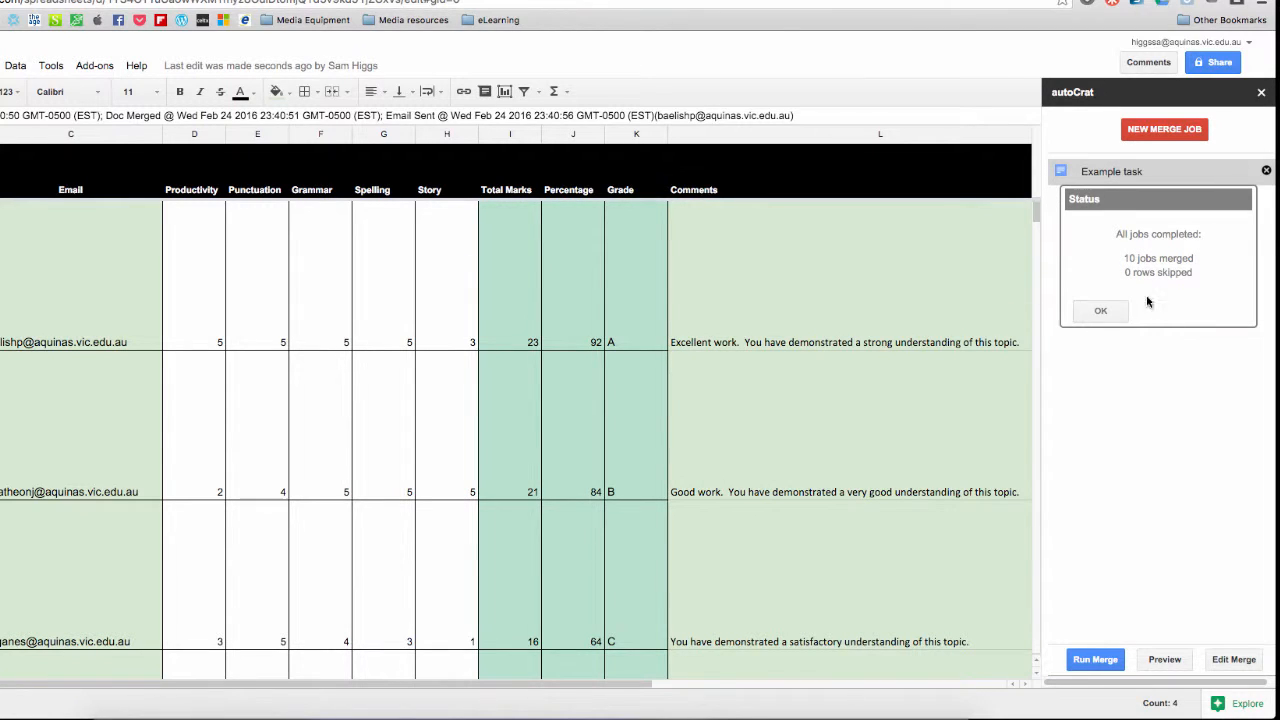
click(1112, 312)
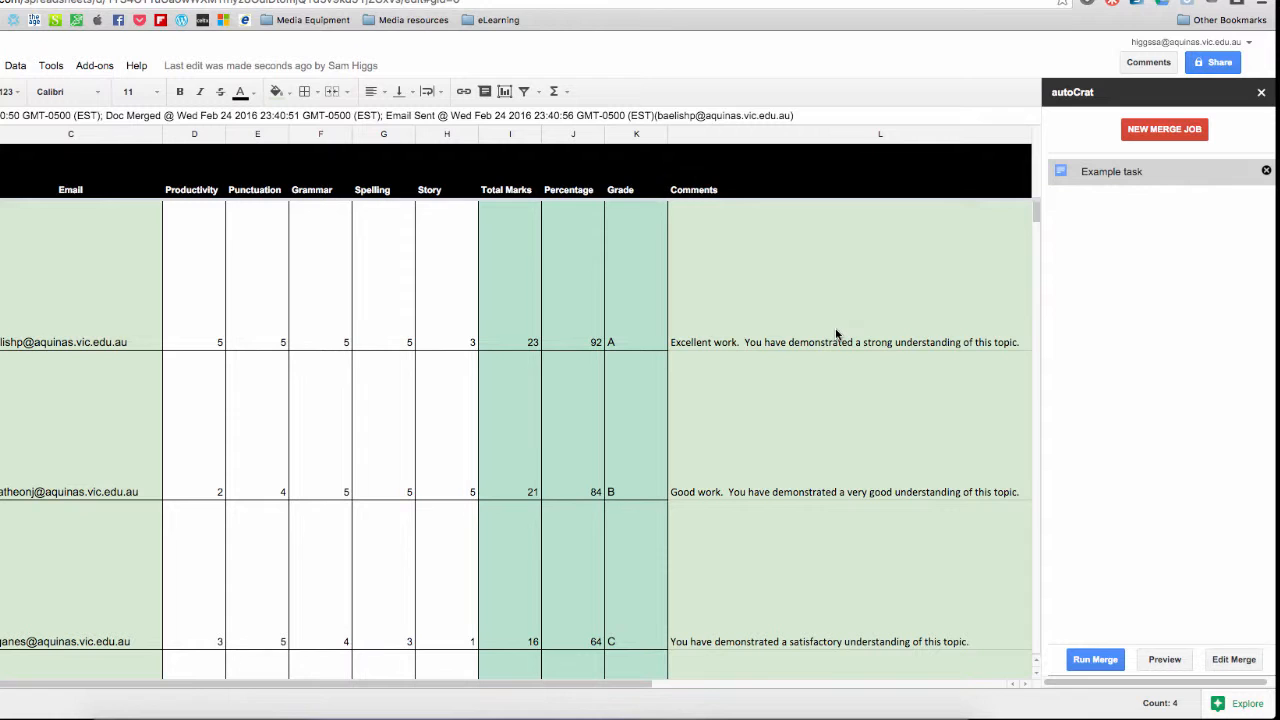
scroll(836, 334, right, 6)
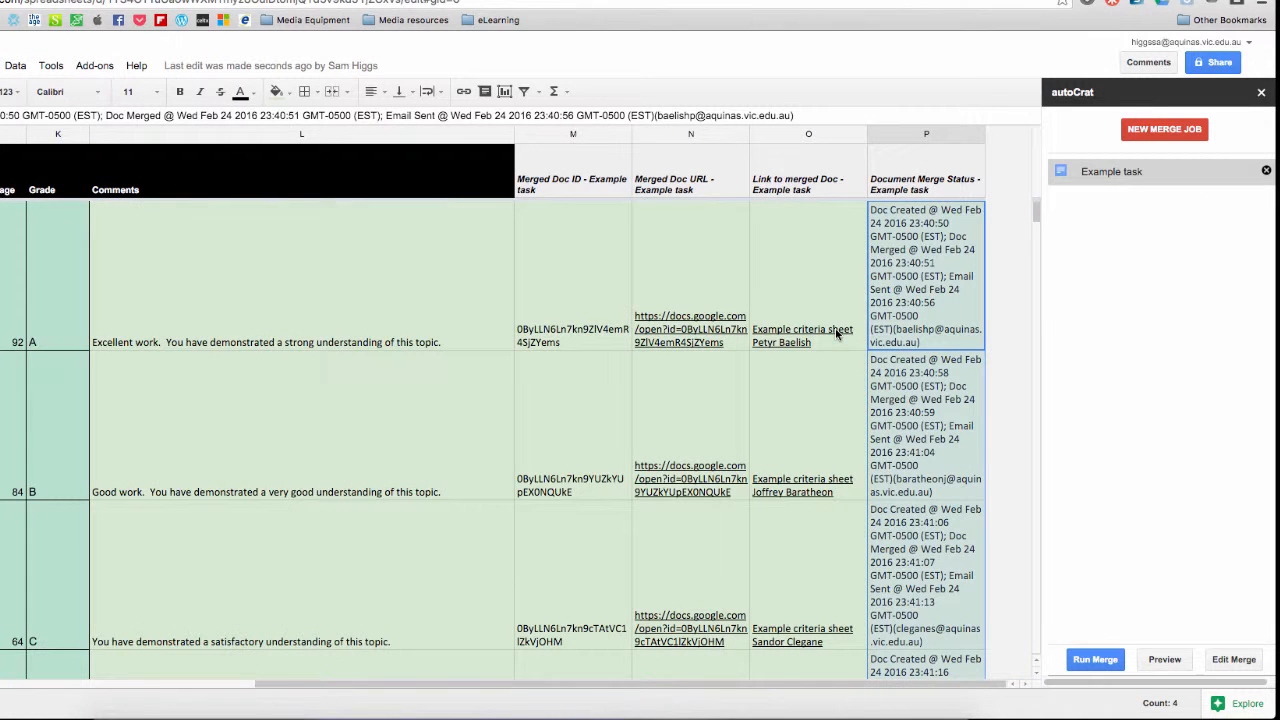
mouse_move(858, 333)
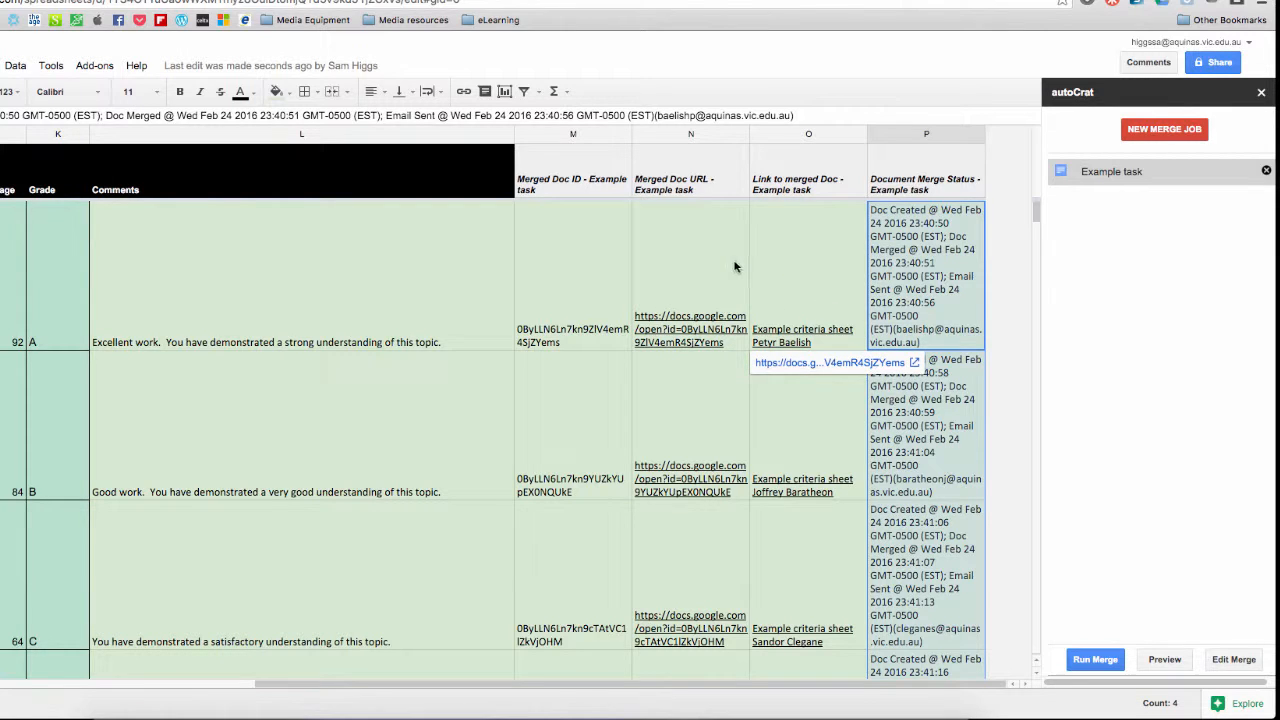
scroll(720, 266, left, 6)
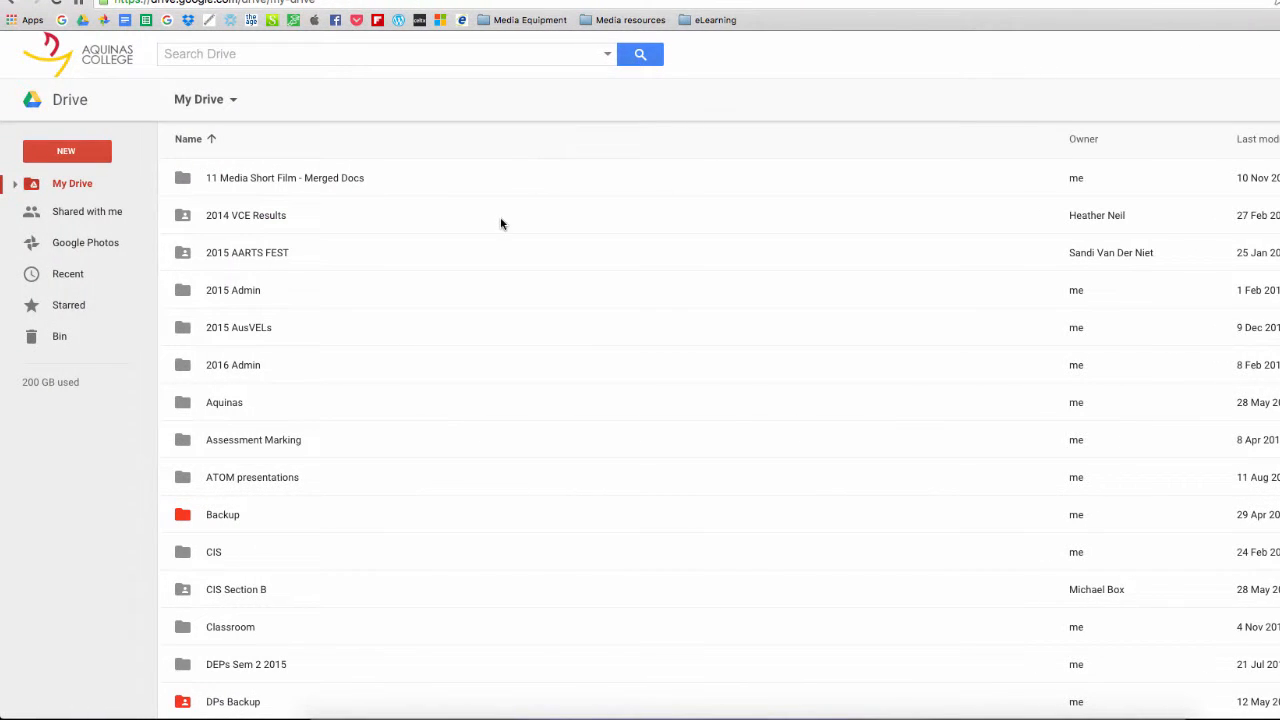
In Google Drive, search for "example task" and open the "Example task - Merged Docs" folder
click(273, 54)
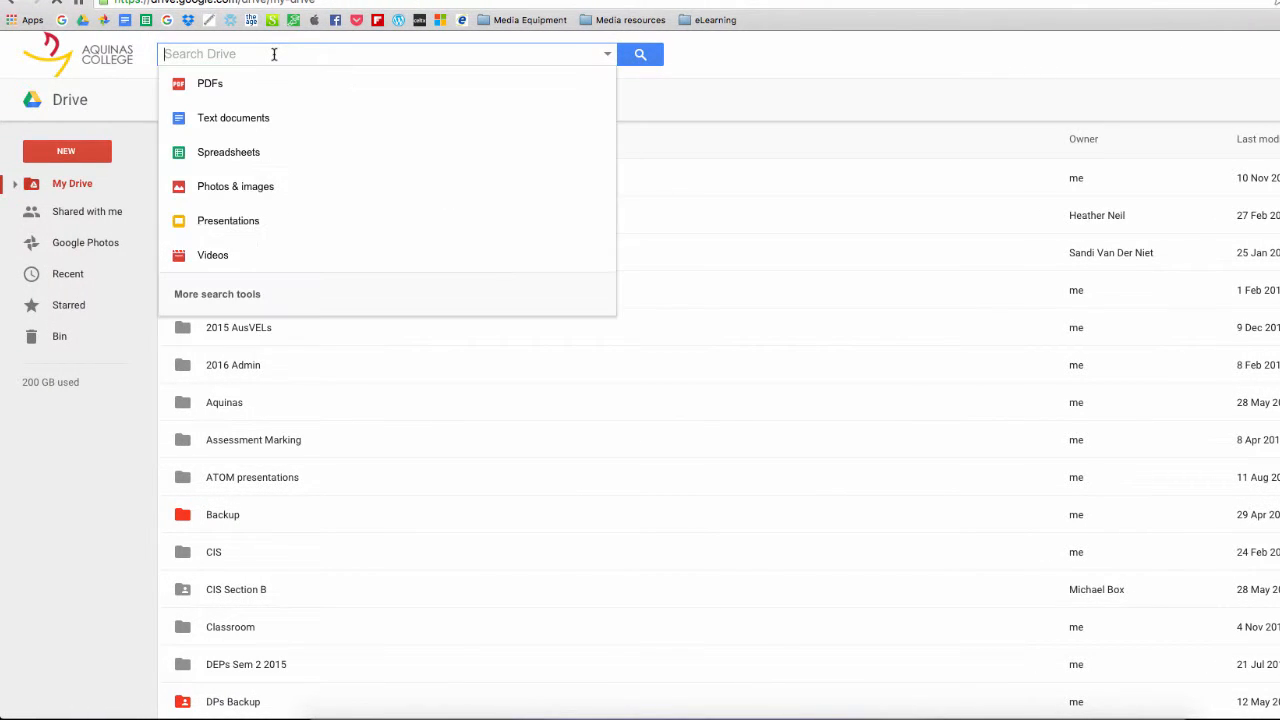
text(example )
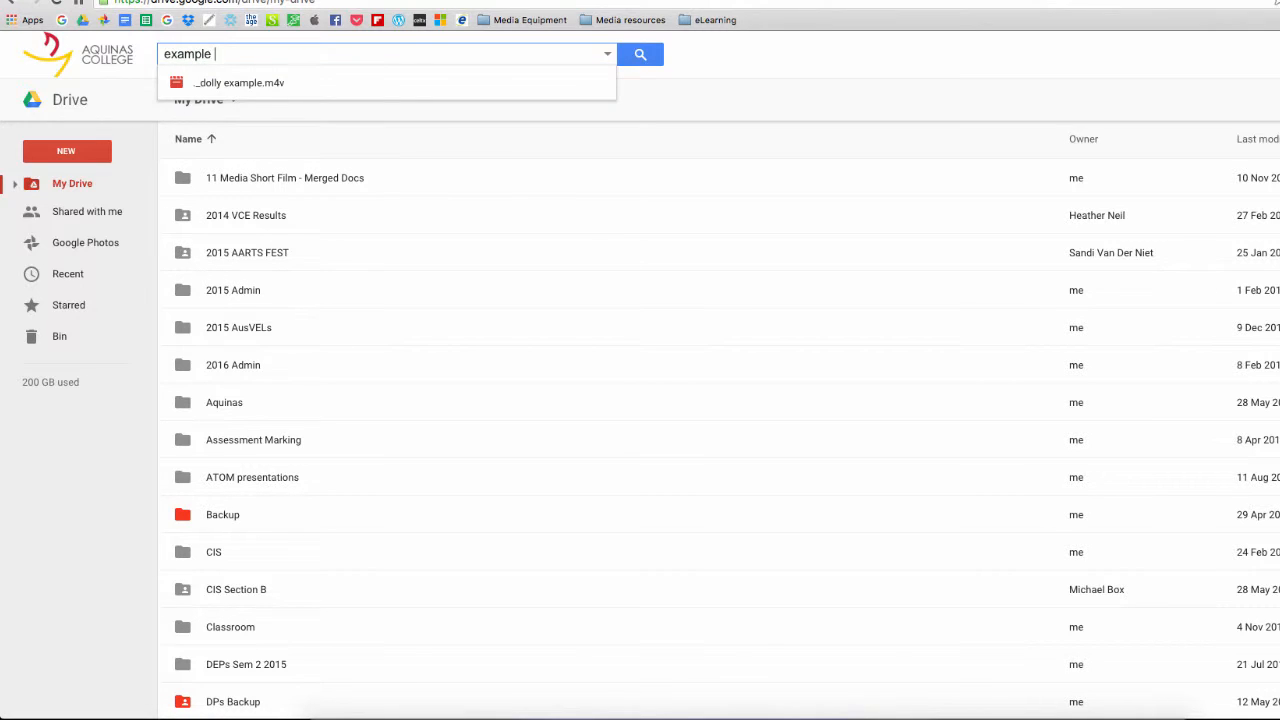
text(task)
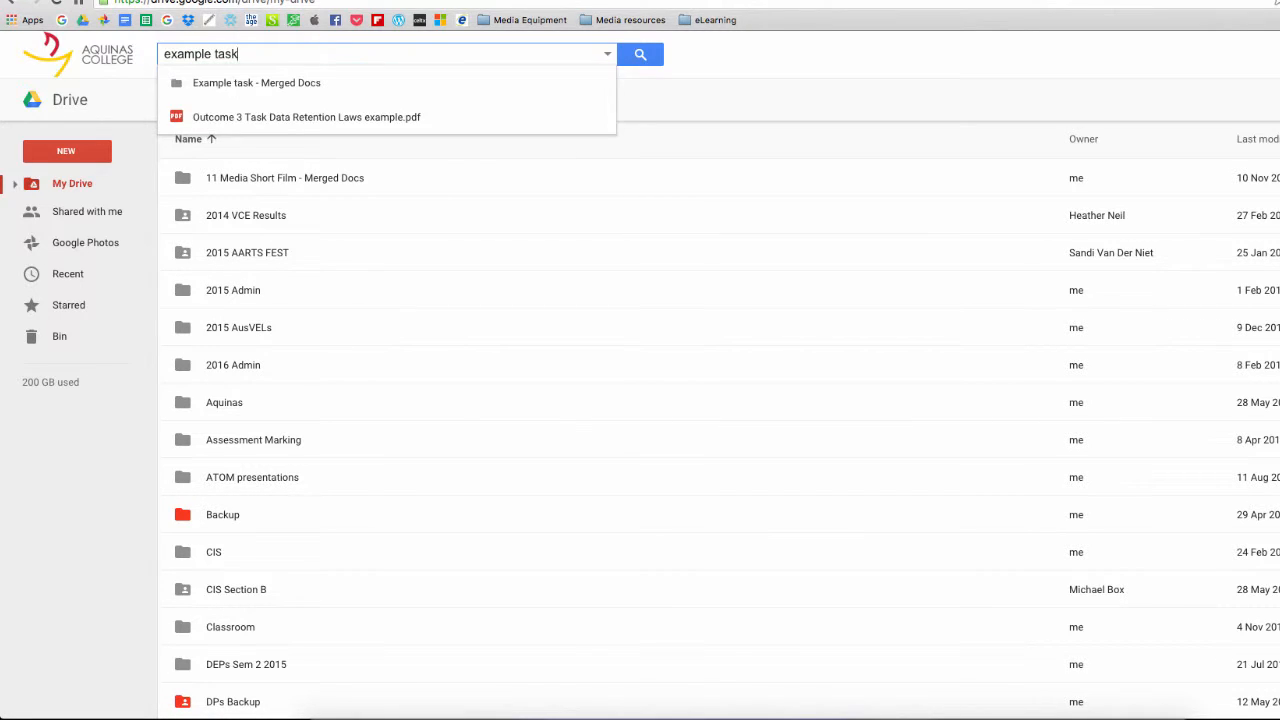
click(225, 90)
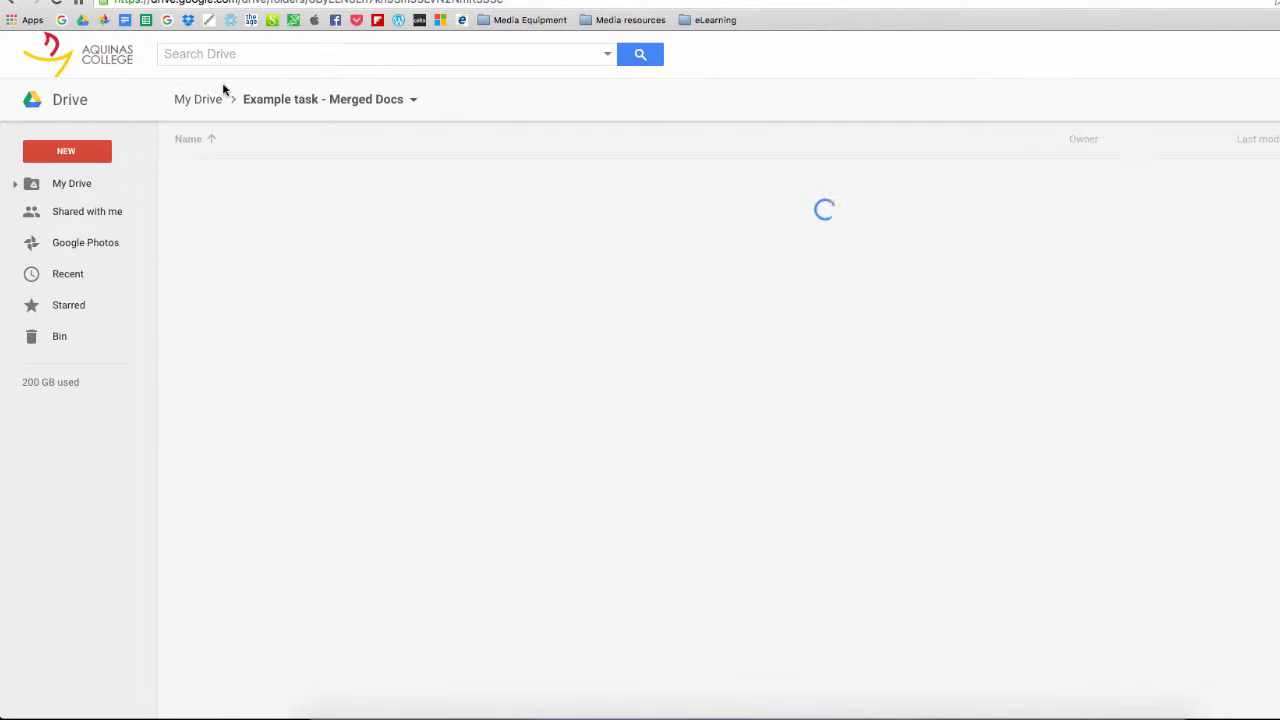